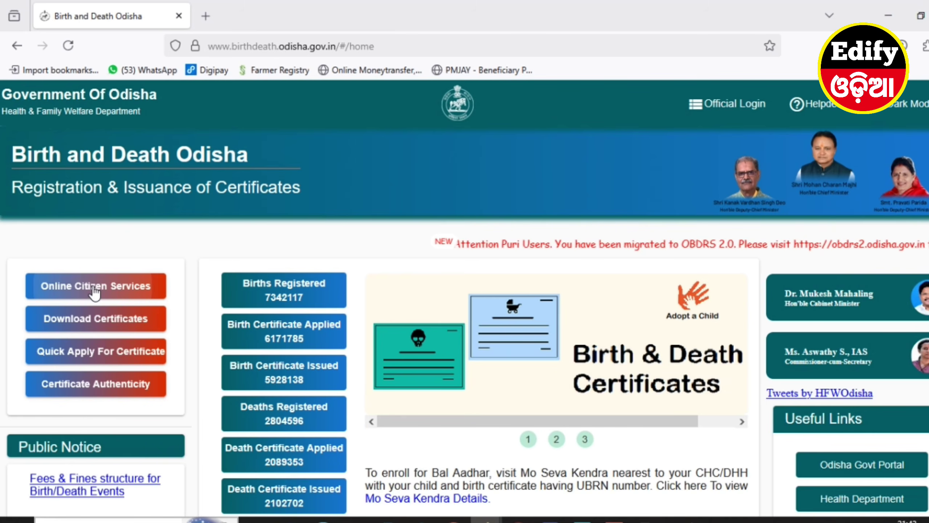
- In Online Citizen Services, choose Urban, district BHADRAK and location BHADRAK
left_click(94, 290)
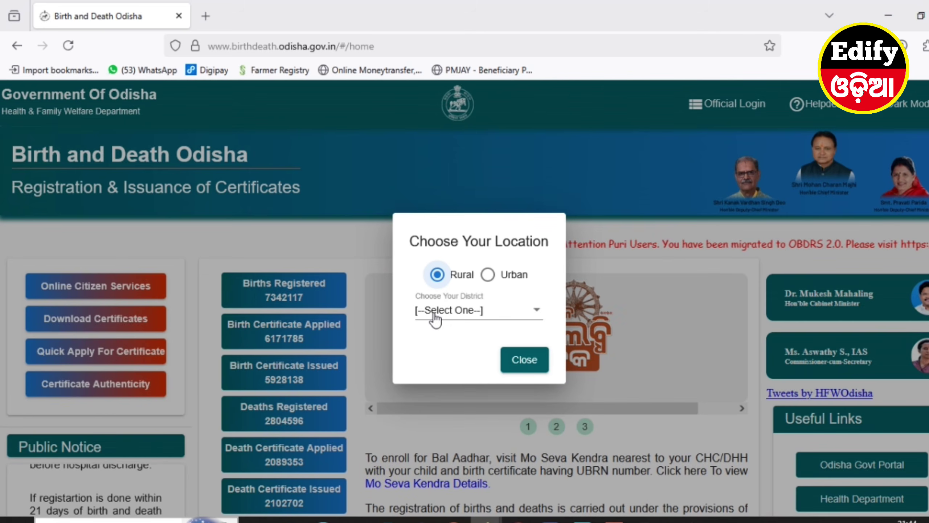
left_click(489, 276)
left_click(442, 311)
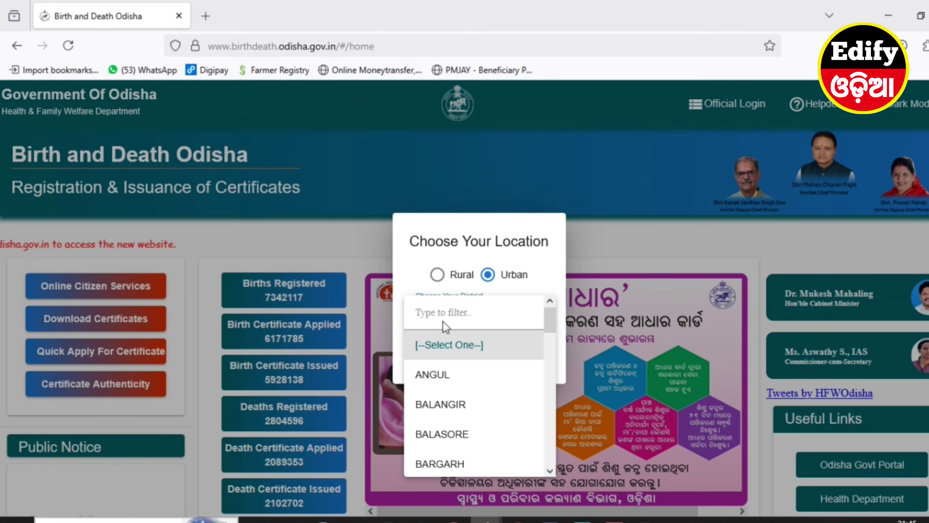
scroll(447, 440, "down", 2)
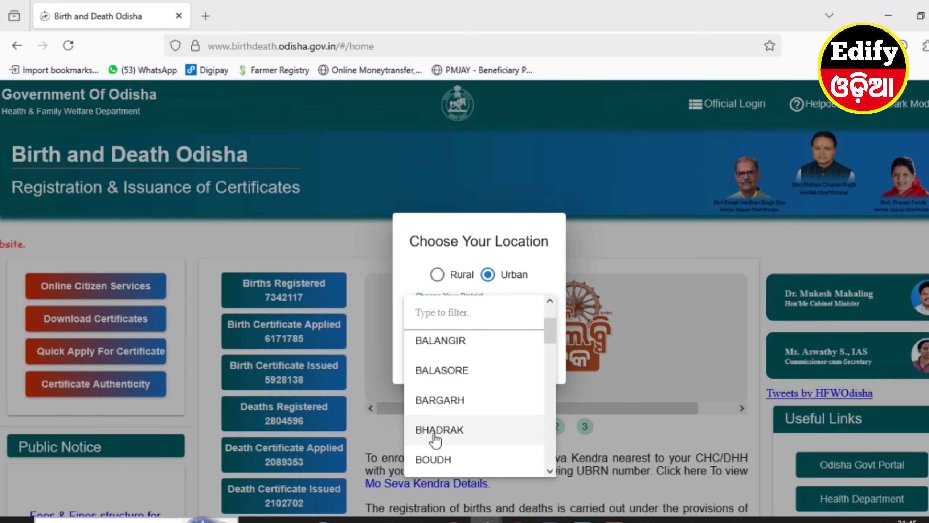
left_click(440, 430)
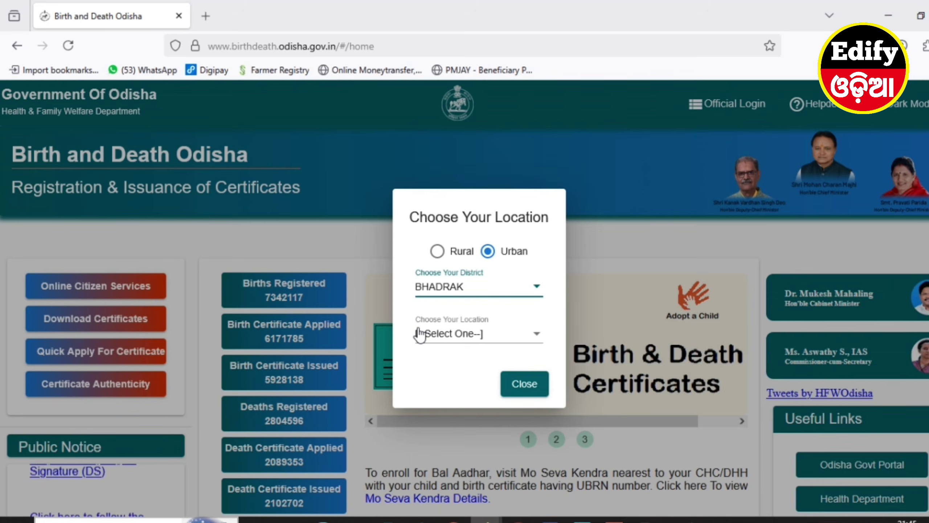
left_click(420, 334)
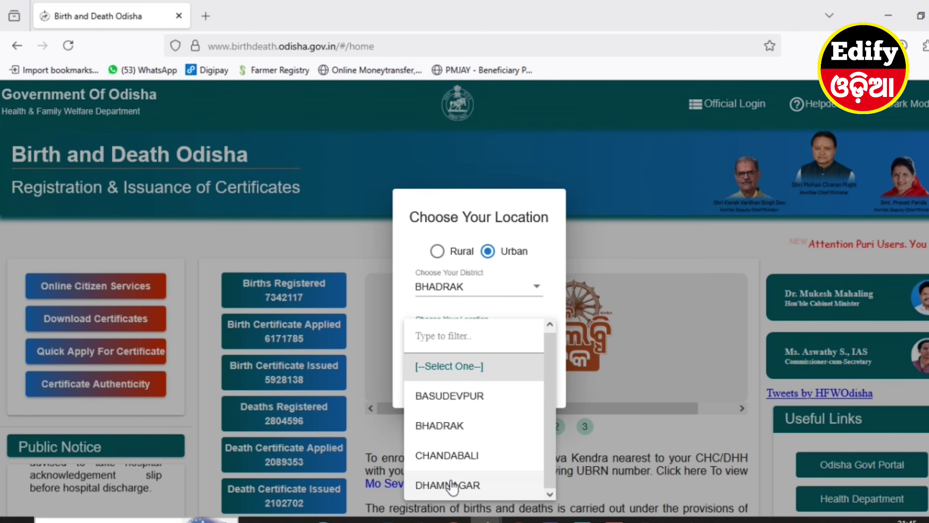
left_click(438, 425)
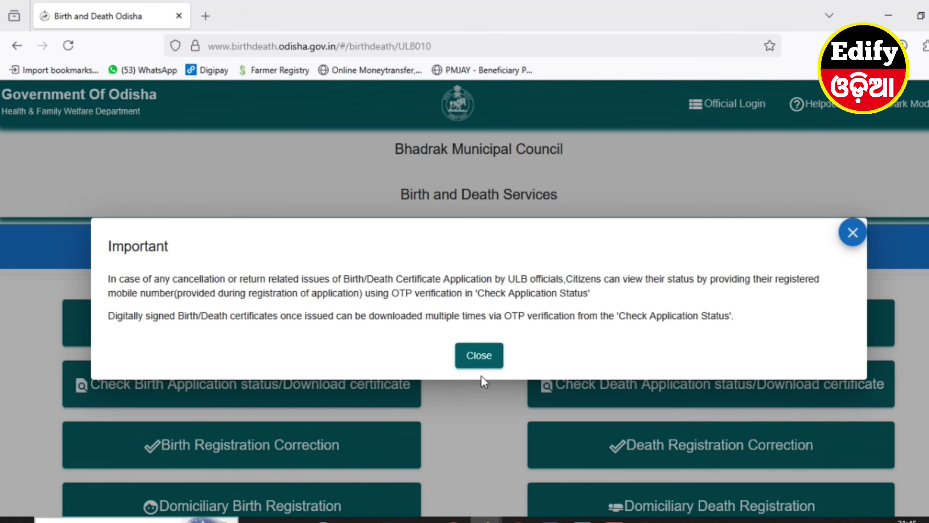
- Close the Important notice and scroll down to the Online Birth Services options
left_click(482, 356)
scroll(124, 300, "down", 1)
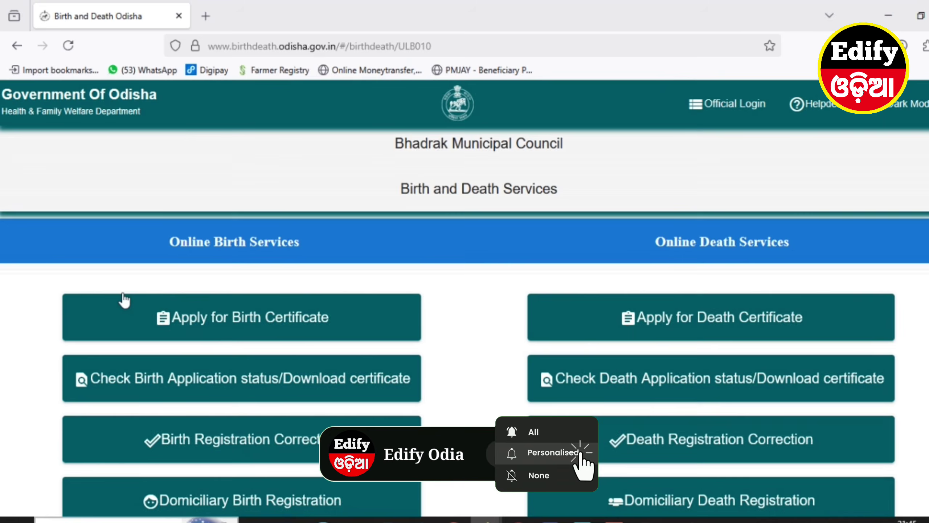
scroll(123, 299, "down", 2)
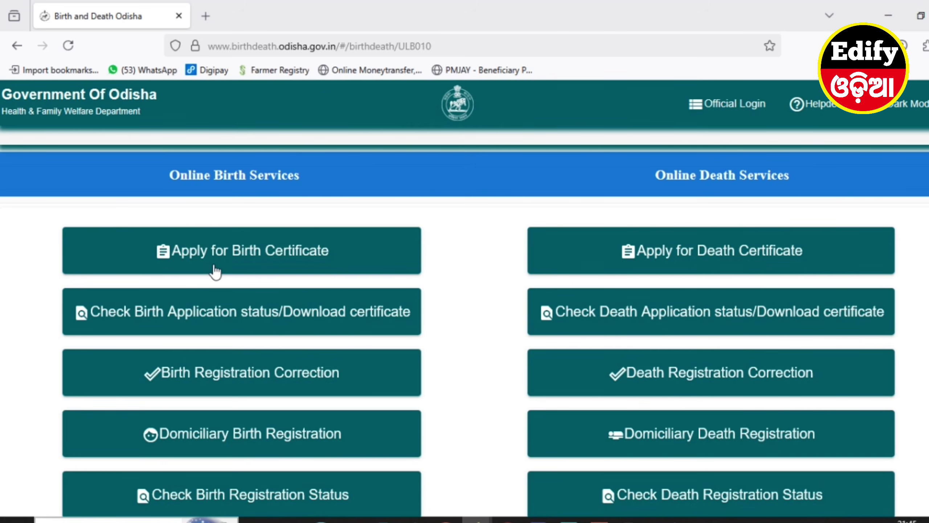
- Start a birth certificate search with date of birth 13/08/2025, searching by registered mobile number
left_click(291, 261)
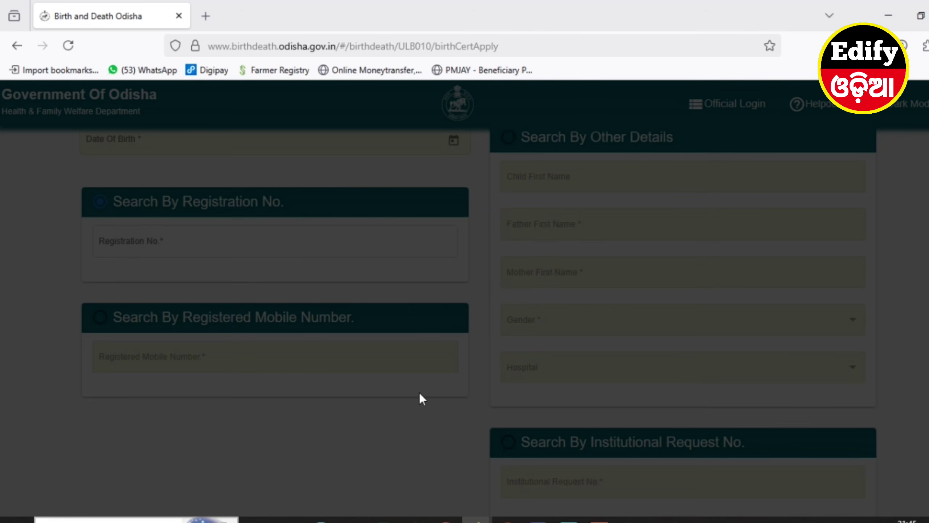
scroll(348, 331, "up", 2)
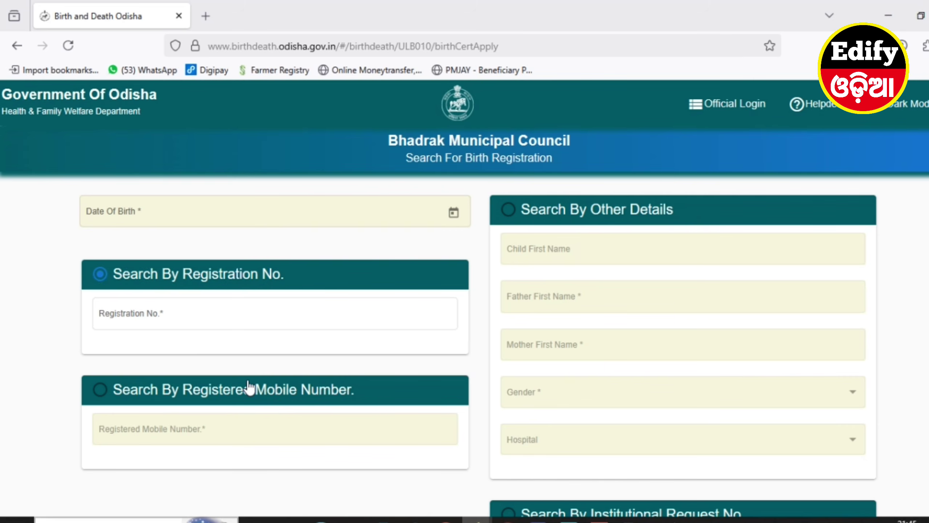
left_click(112, 216)
left_click(76, 249)
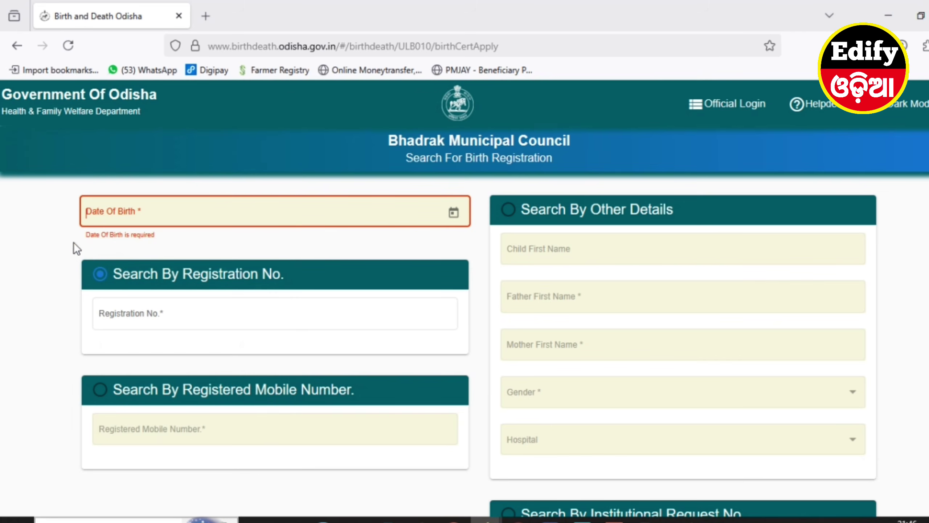
left_click(140, 215)
left_click(132, 257)
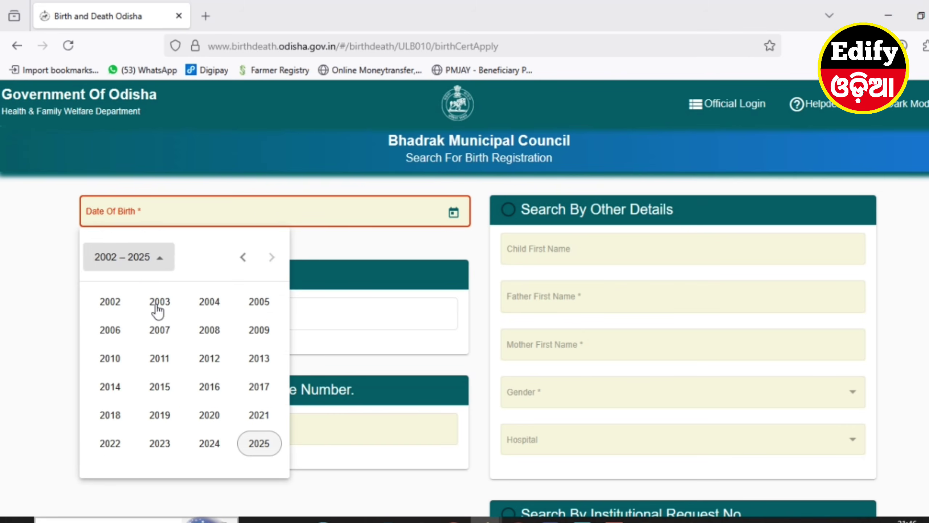
left_click(259, 443)
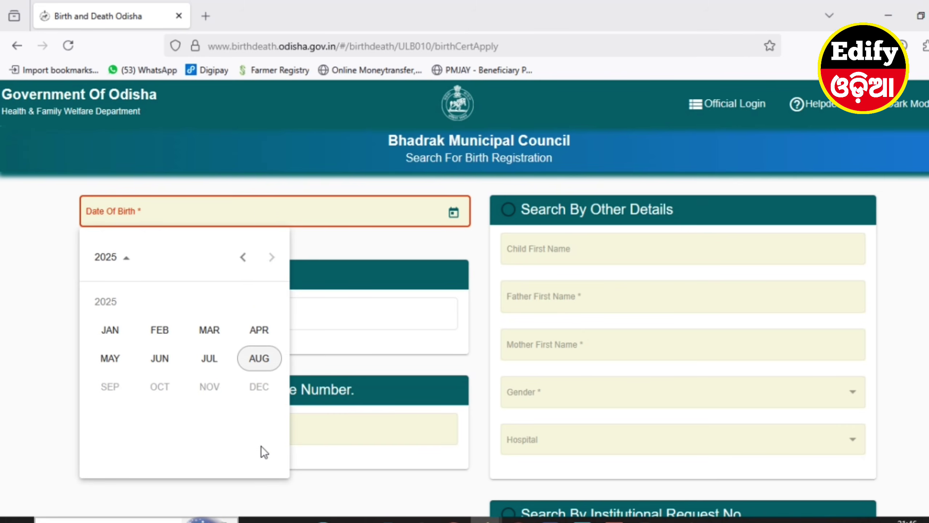
left_click(258, 363)
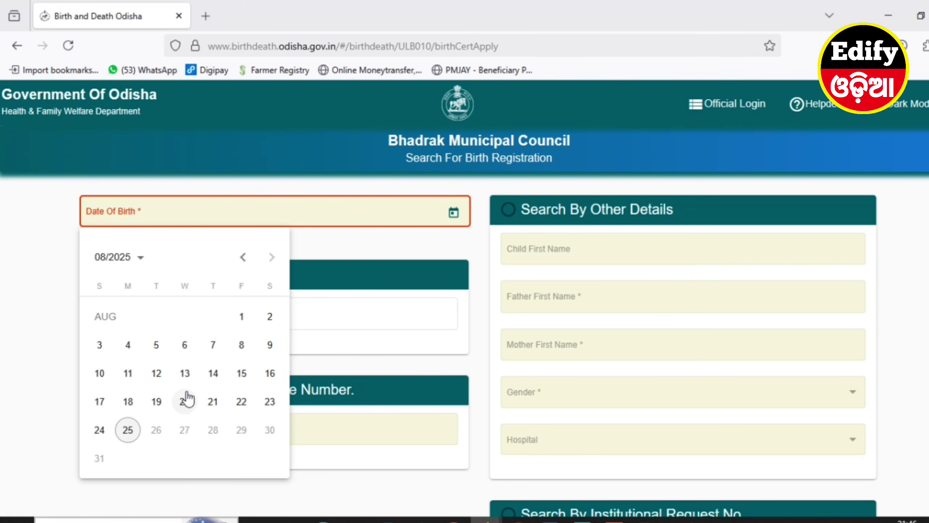
left_click(184, 374)
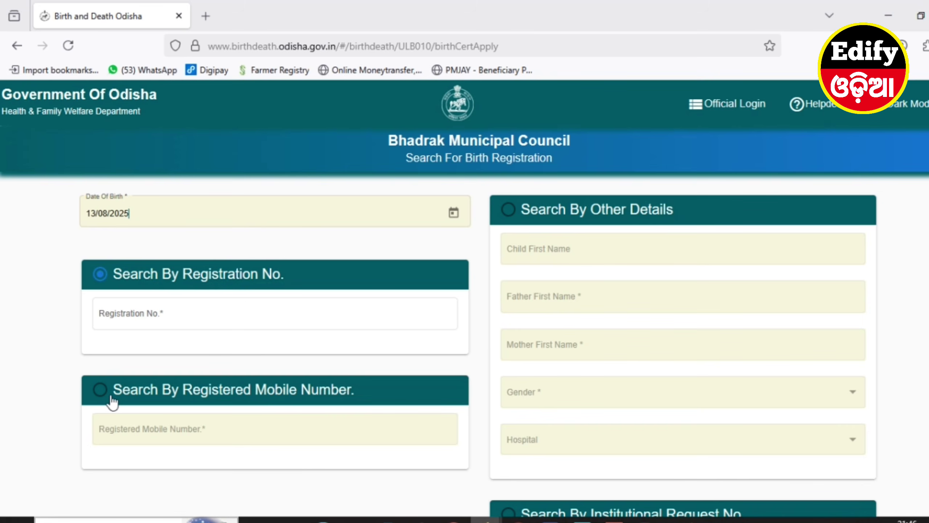
left_click(100, 392)
left_click(159, 429)
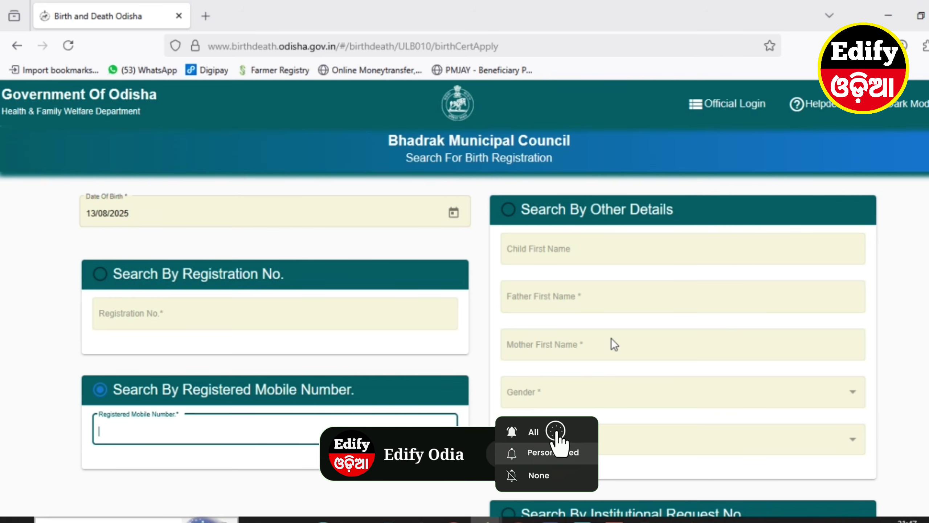
- Switch to Search By Other Details and go through the child, father, mother name and gender fields
left_click(508, 209)
left_click(512, 254)
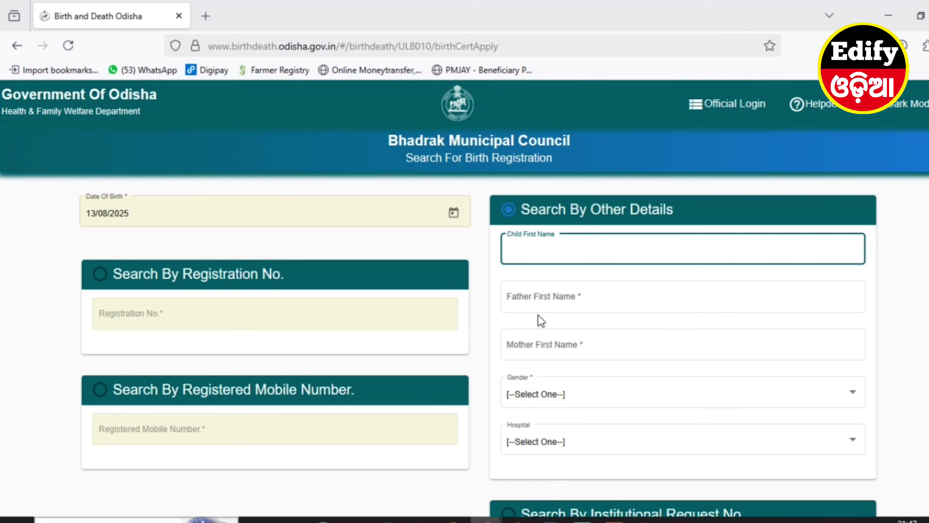
left_click(545, 306)
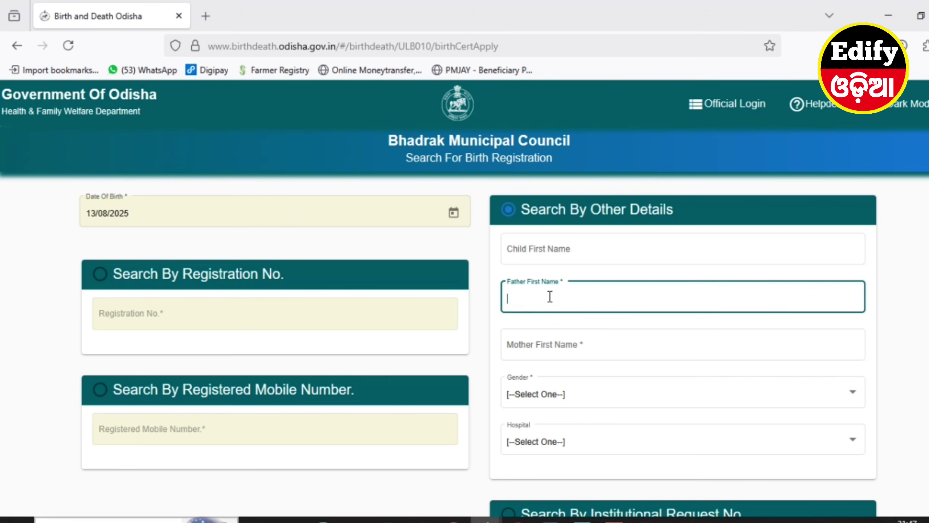
left_click(544, 345)
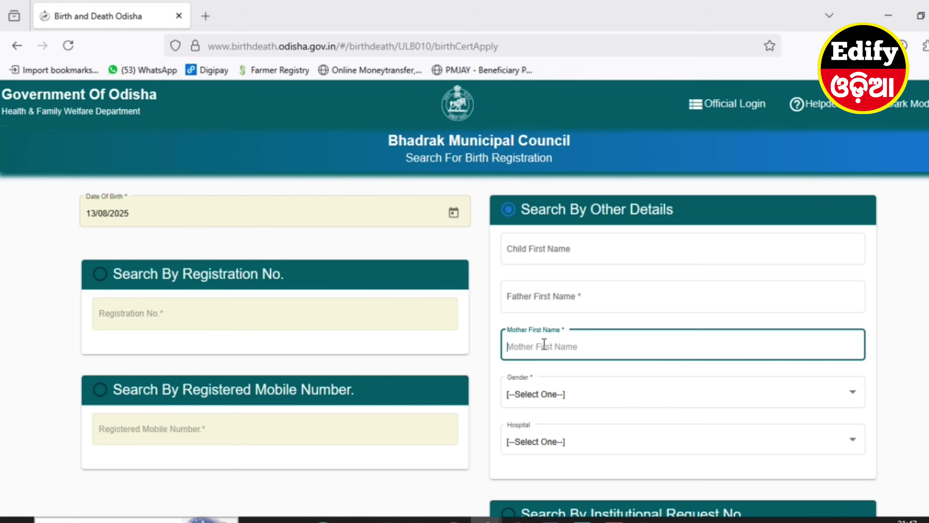
left_click(546, 396)
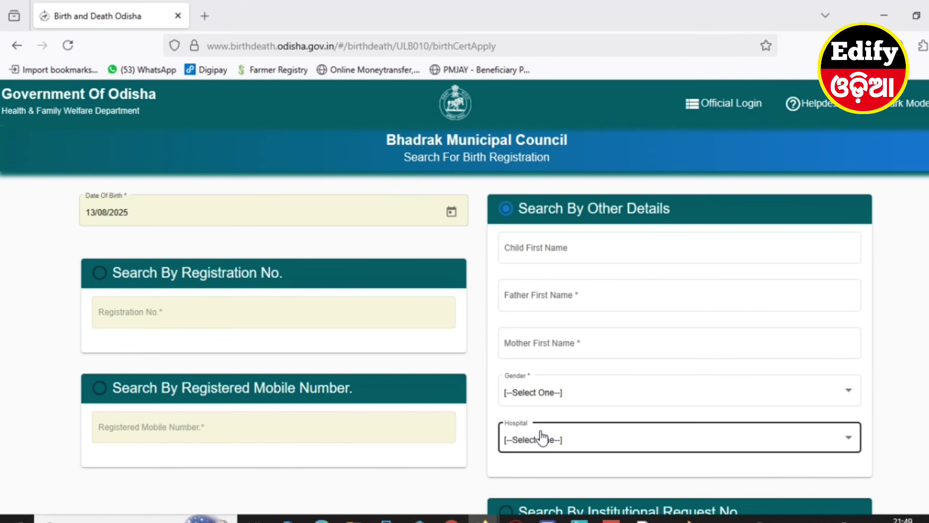
- Set the hospital to OMM SRG HOSPITAL
left_click(537, 439)
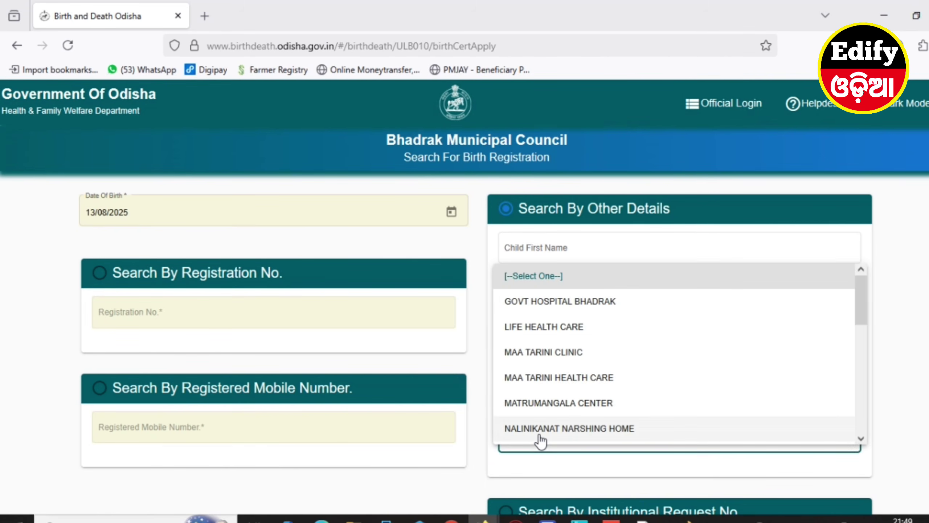
scroll(695, 418, "down", 5)
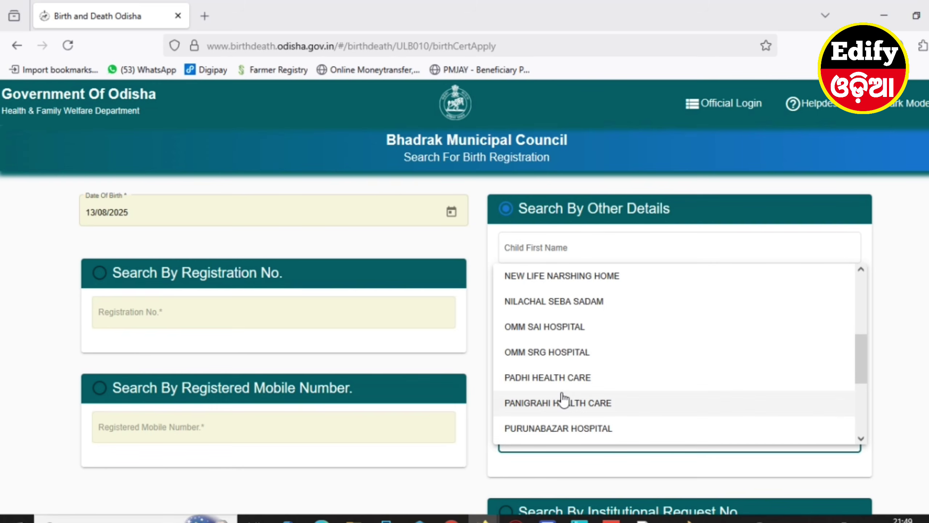
left_click(554, 352)
scroll(445, 403, "down", 5)
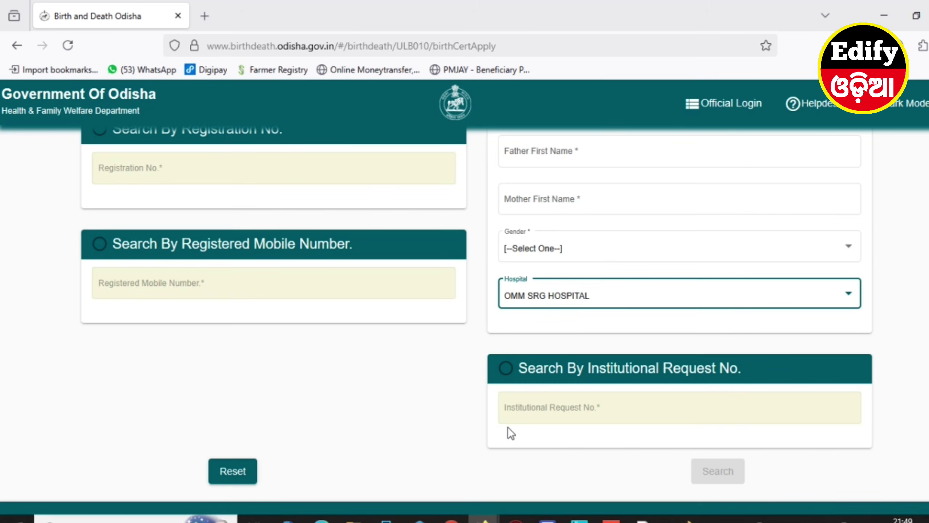
scroll(531, 424, "up", 5)
scroll(622, 440, "down", 3)
scroll(700, 464, "down", 1)
scroll(374, 419, "up", 4)
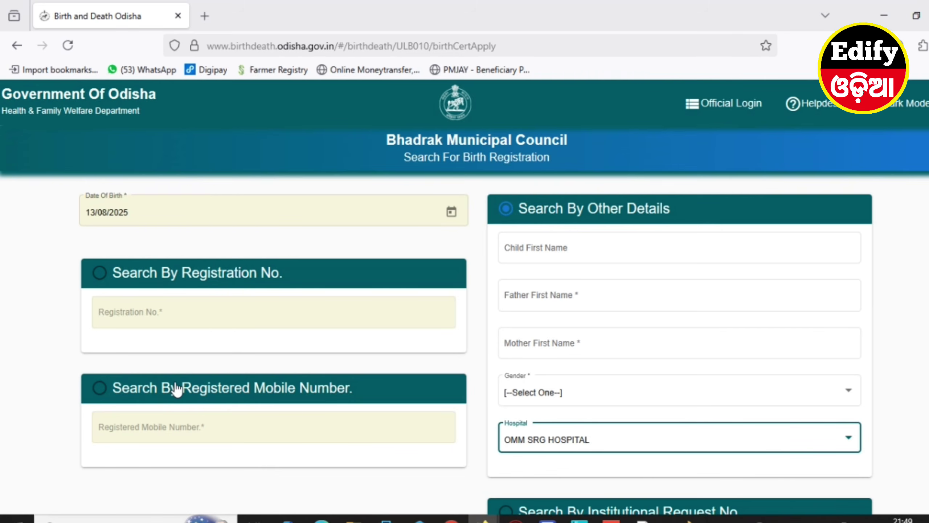
- Switch back to mobile-number search, correct the entered number, and run the search
left_click(101, 389)
left_click(121, 425)
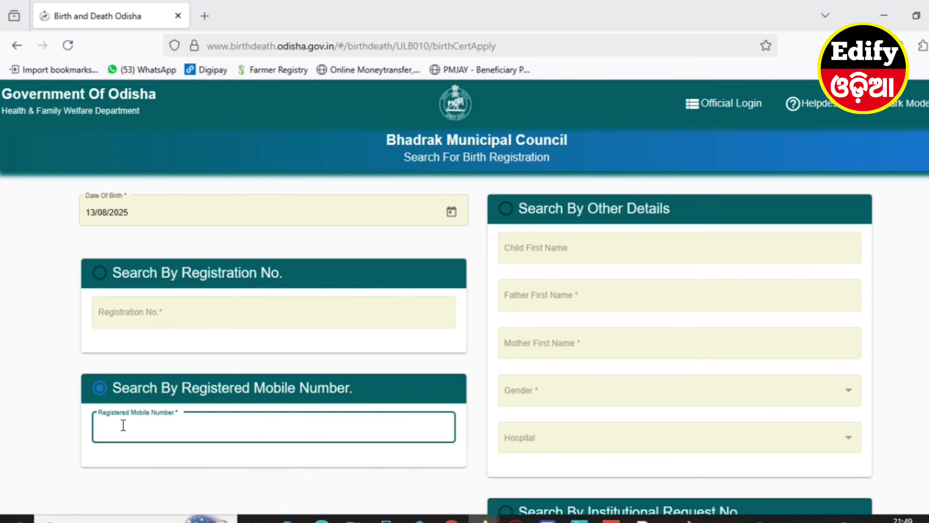
key("BackSpace")
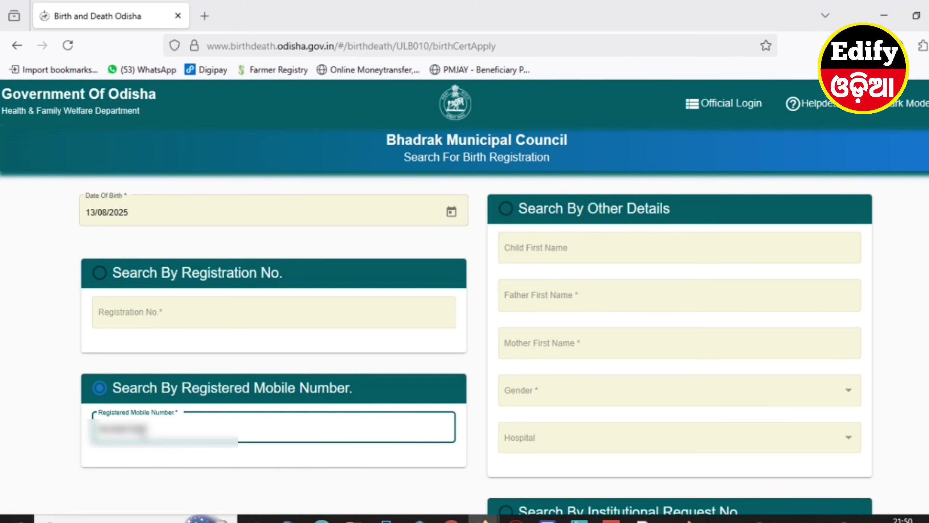
scroll(431, 440, "down", 5)
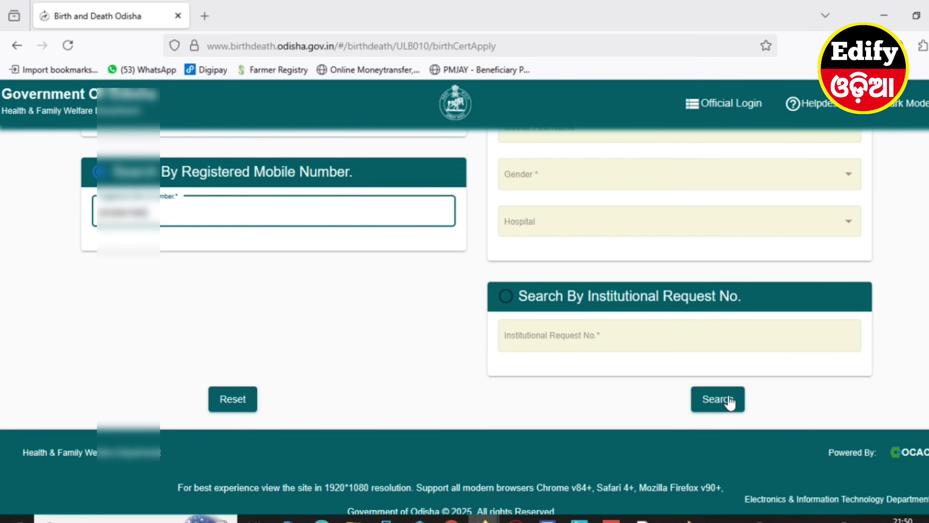
scroll(583, 422, "up", 5)
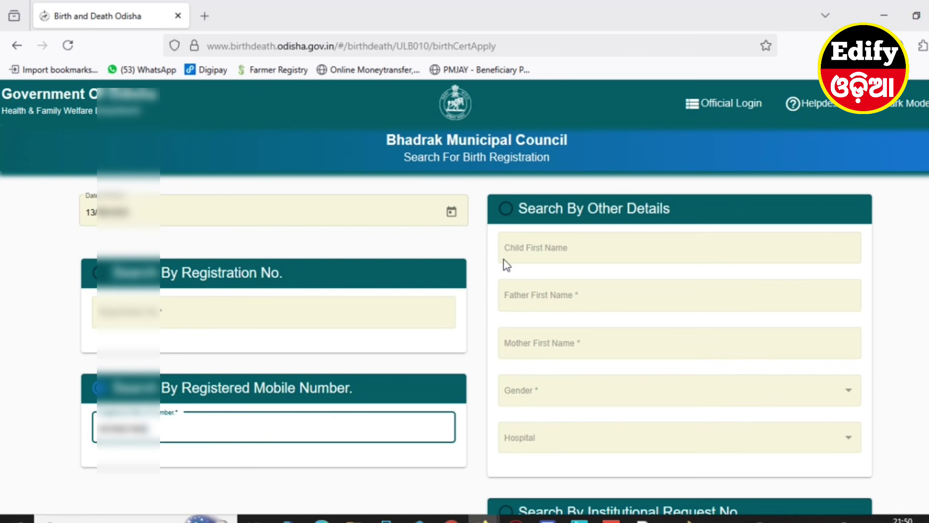
scroll(695, 370, "down", 5)
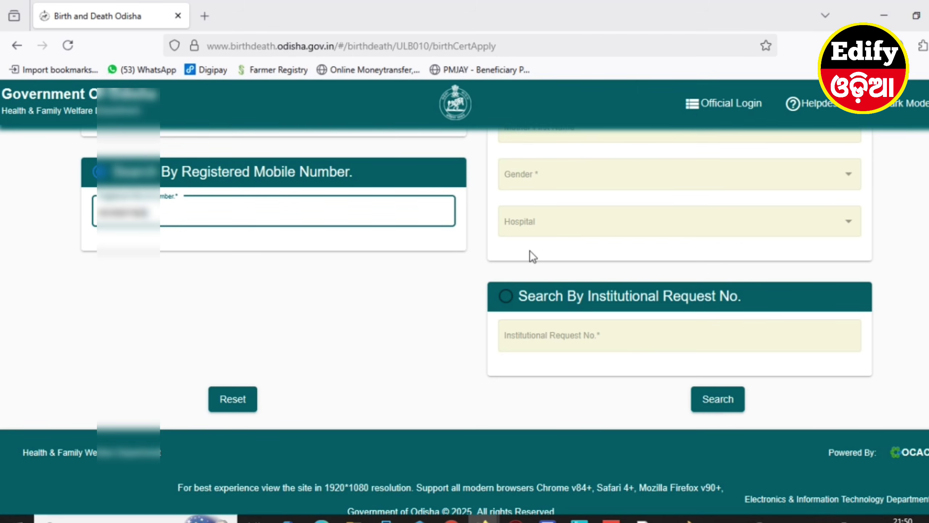
left_click(718, 400)
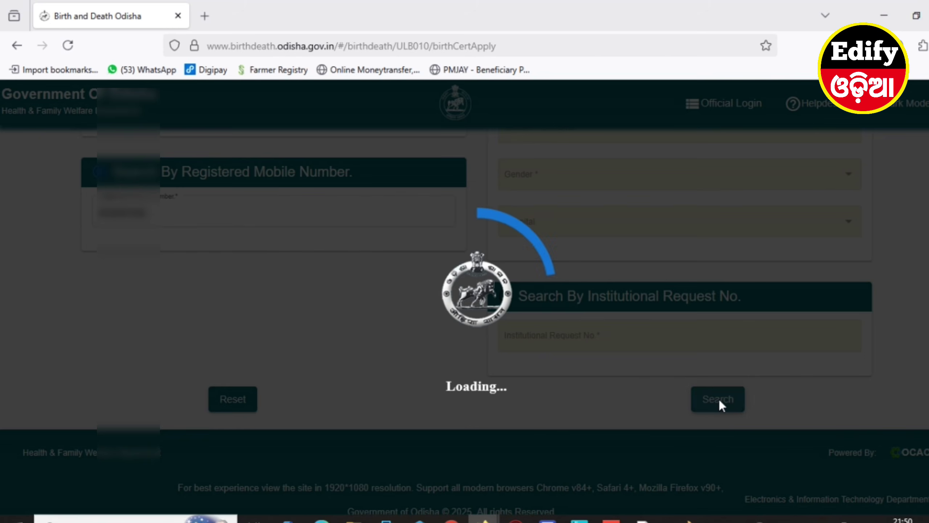
scroll(538, 403, "down", 5)
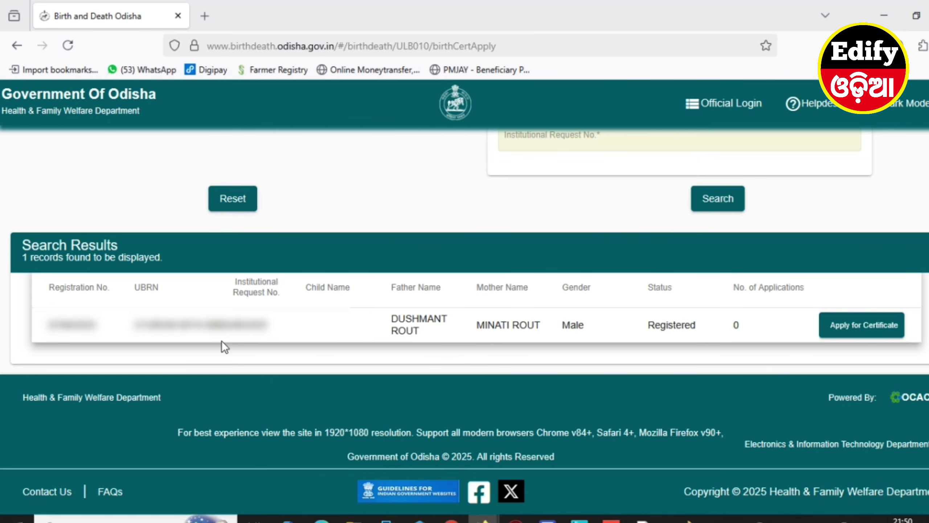
left_click_drag(49, 323, 94, 324)
- Apply for a certificate on the found record and scroll through the Birth Certificate Application Form
left_click(857, 325)
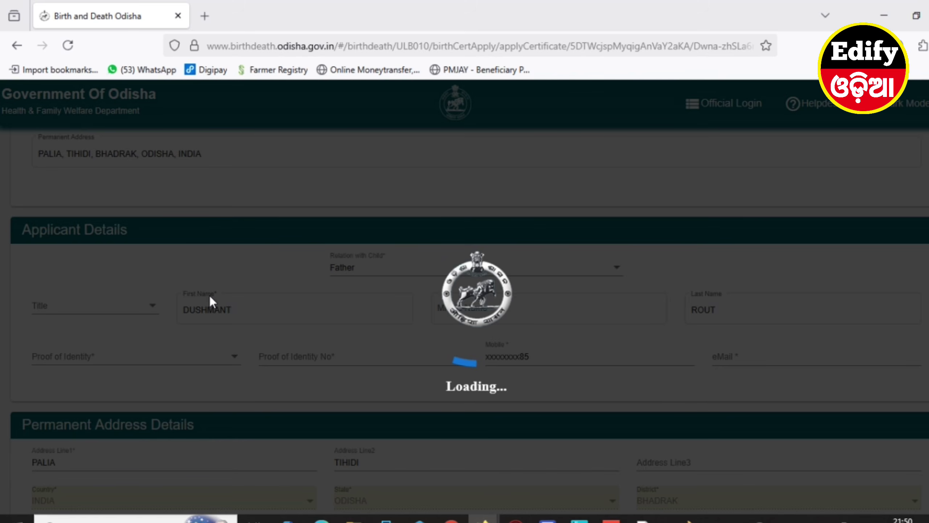
scroll(294, 347, "up", 10)
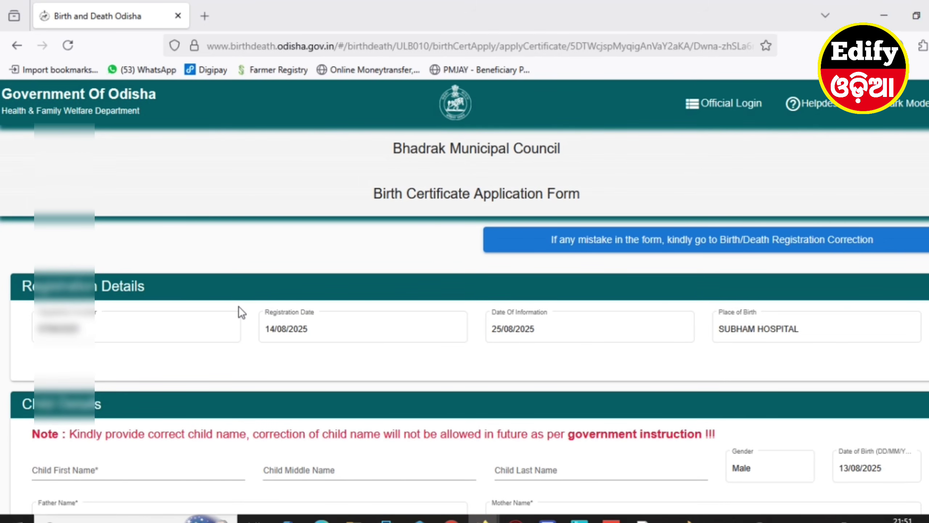
scroll(577, 355, "down", 5)
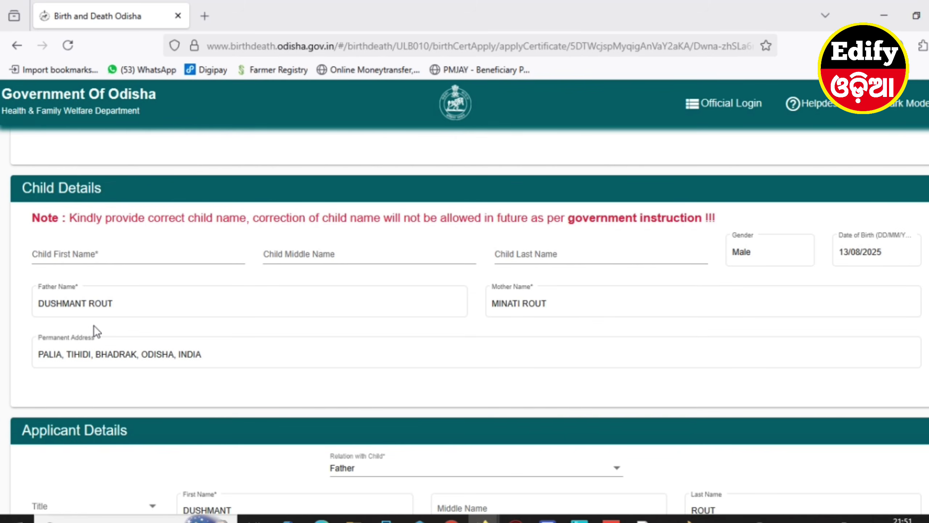
scroll(351, 377, "down", 10)
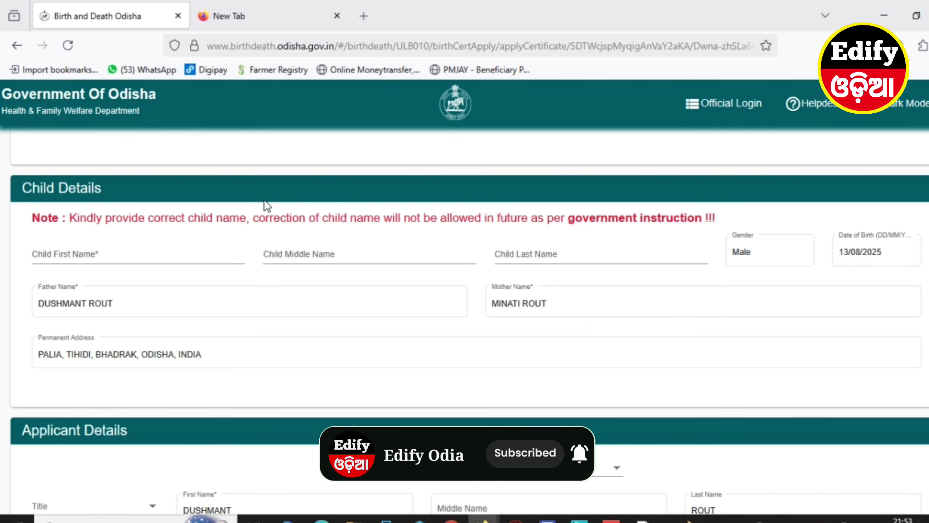
- In the new tab, search Google for 'birth certificate' and open the Birth and Death Odisha site
left_click(262, 28)
left_click(318, 135)
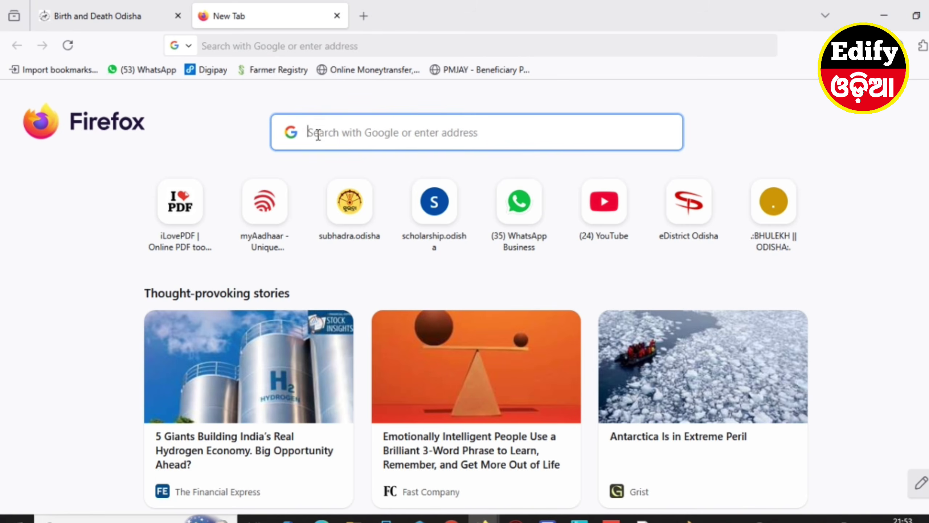
type("birthdeath.odisha.gov.in/")
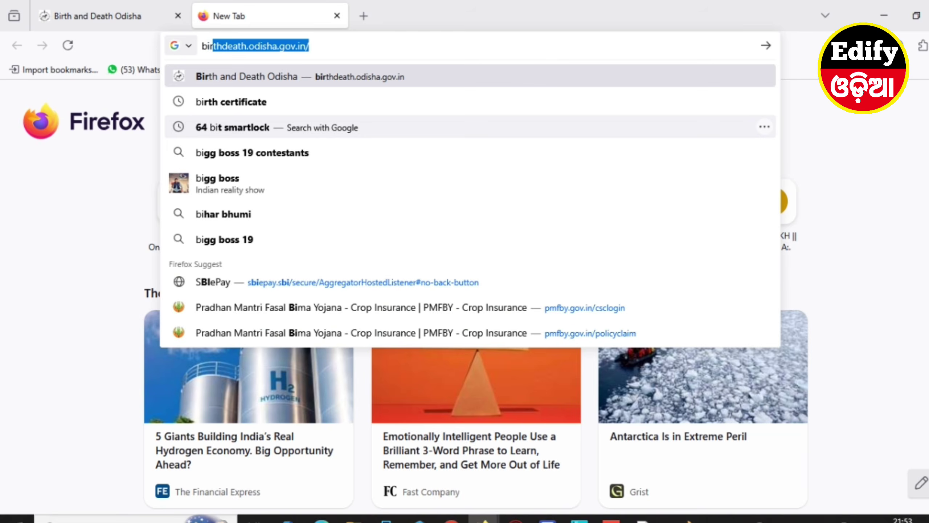
left_click(234, 102)
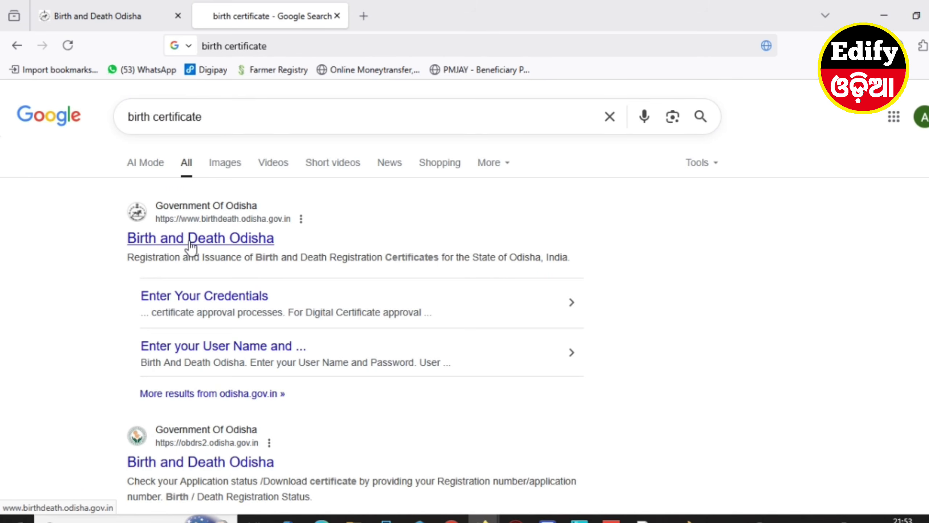
left_click(190, 240)
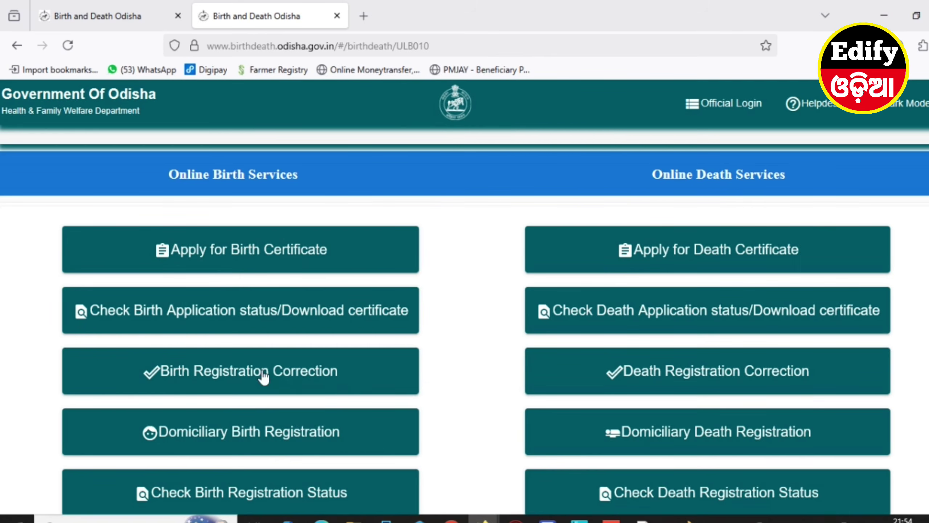
- Open Birth Registration Correction and choose service Birth Registration with action Apply For Correction
left_click(212, 374)
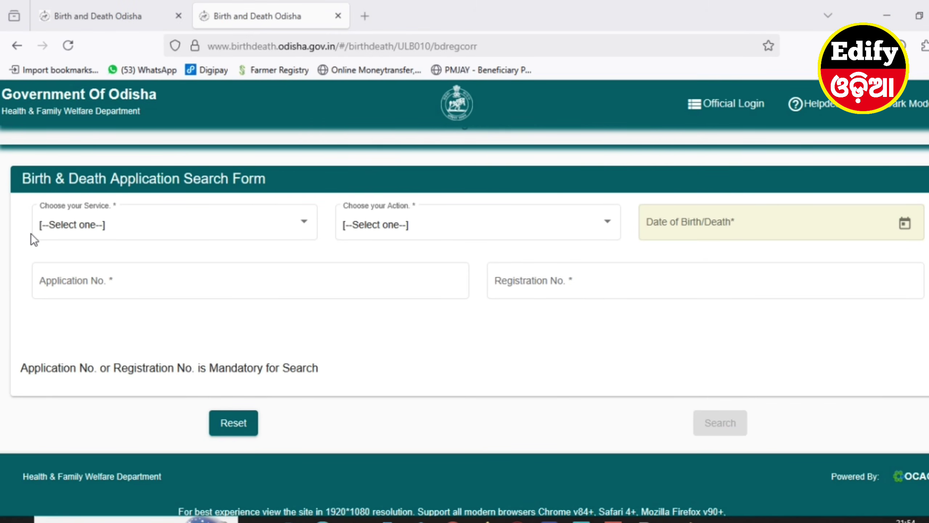
left_click(88, 225)
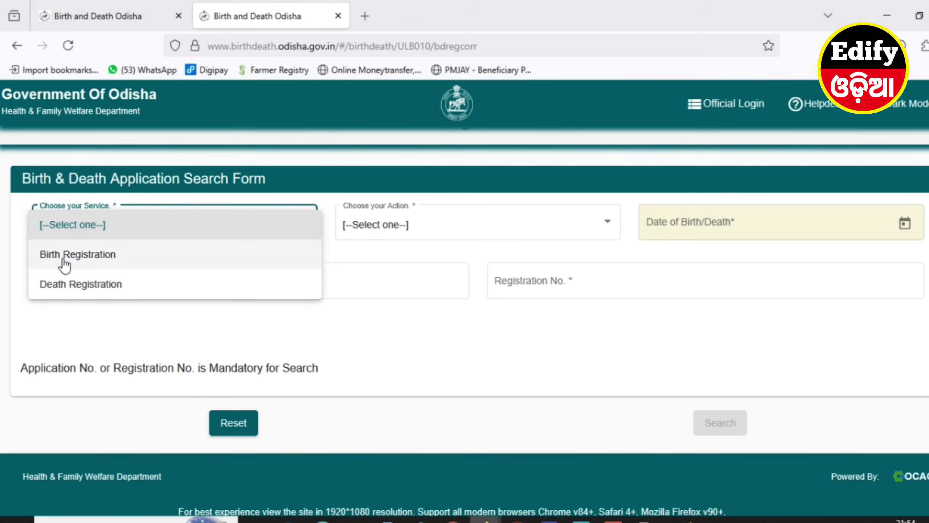
left_click(81, 256)
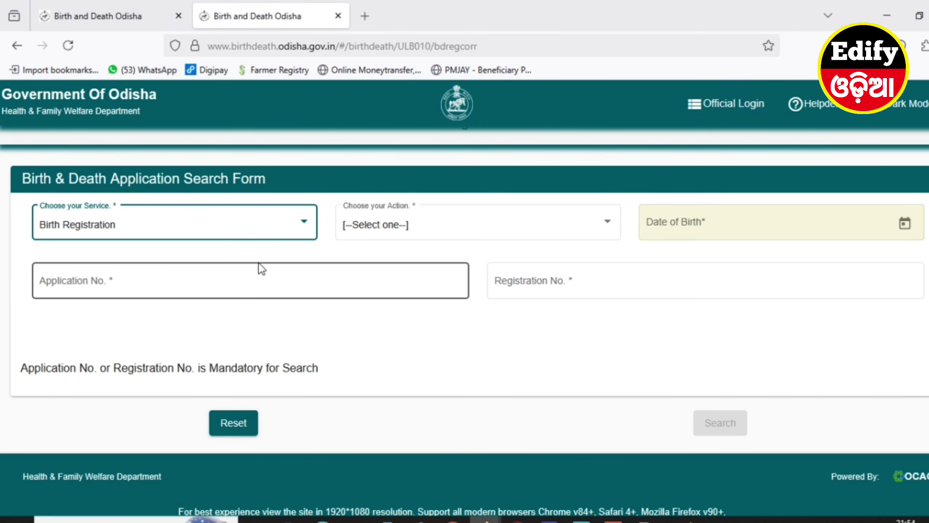
left_click(373, 227)
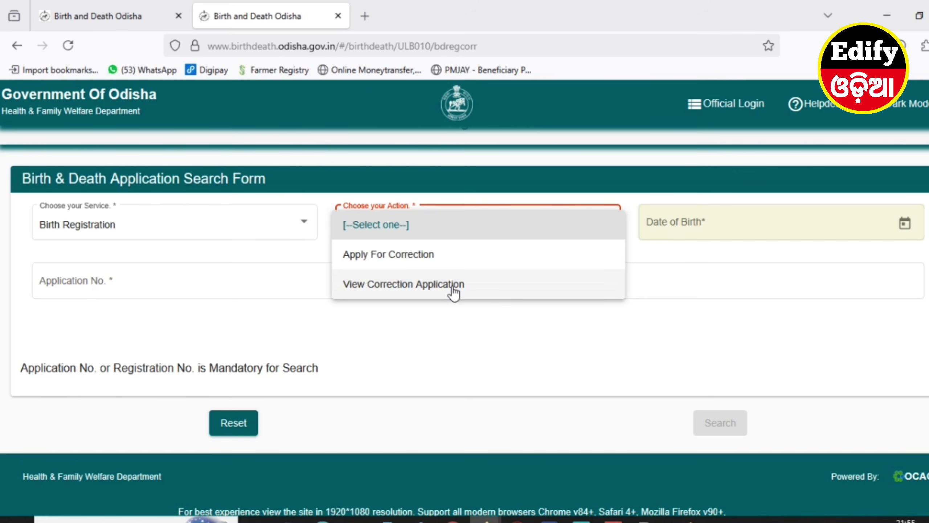
left_click(381, 255)
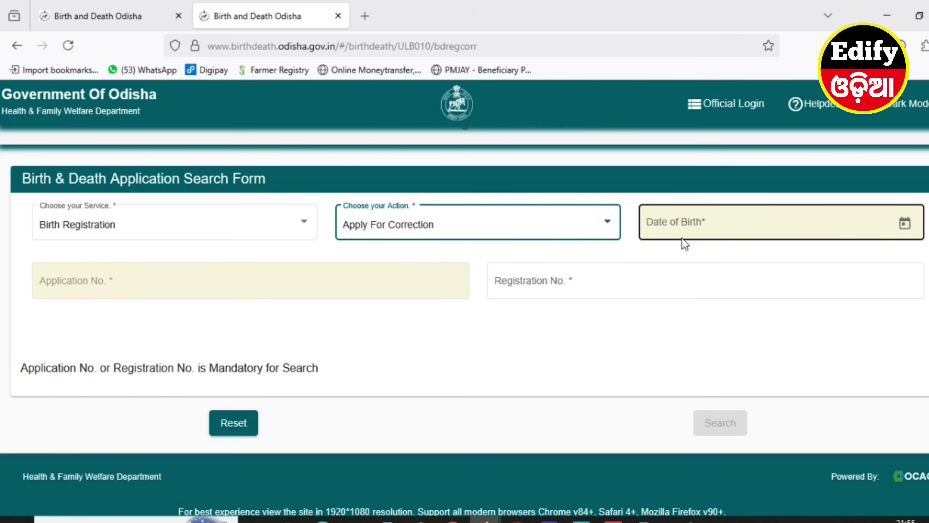
- Set date of birth 13/08/2025 and paste the record's registration number
left_click(677, 229)
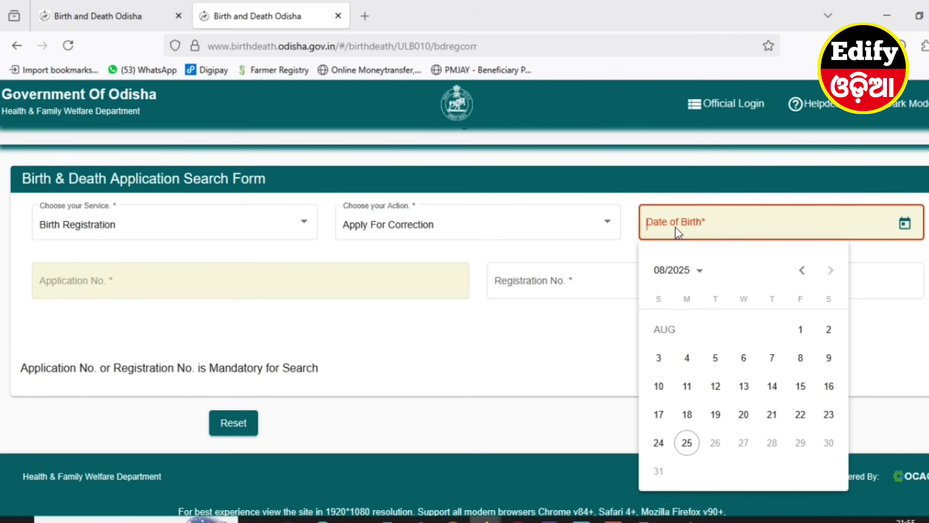
left_click(701, 273)
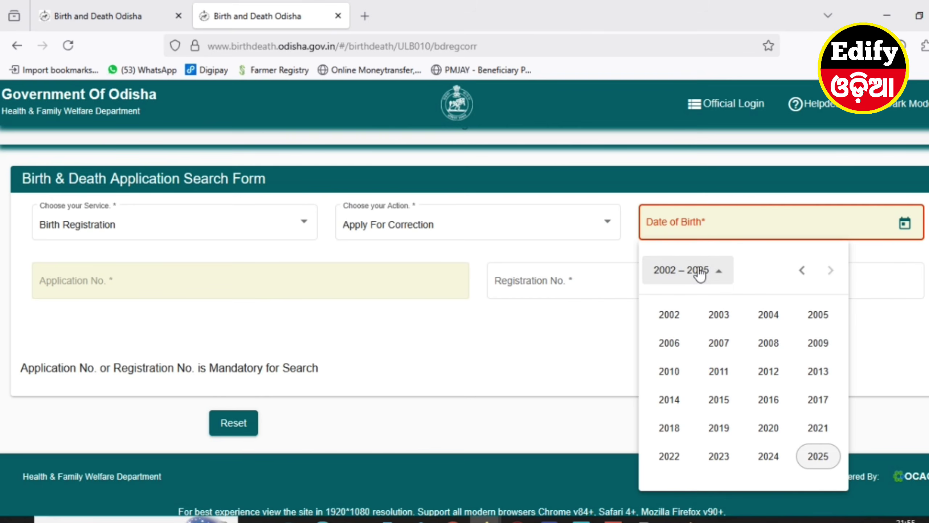
left_click(817, 454)
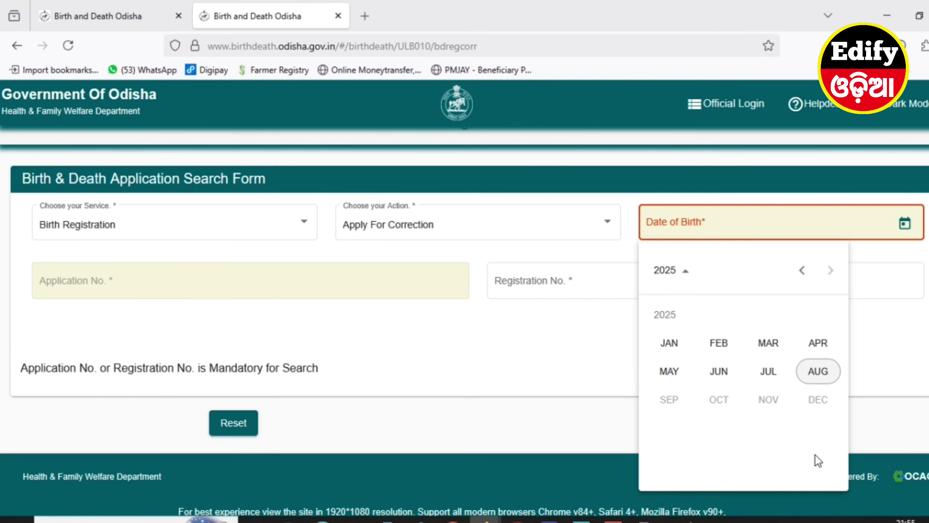
left_click(818, 377)
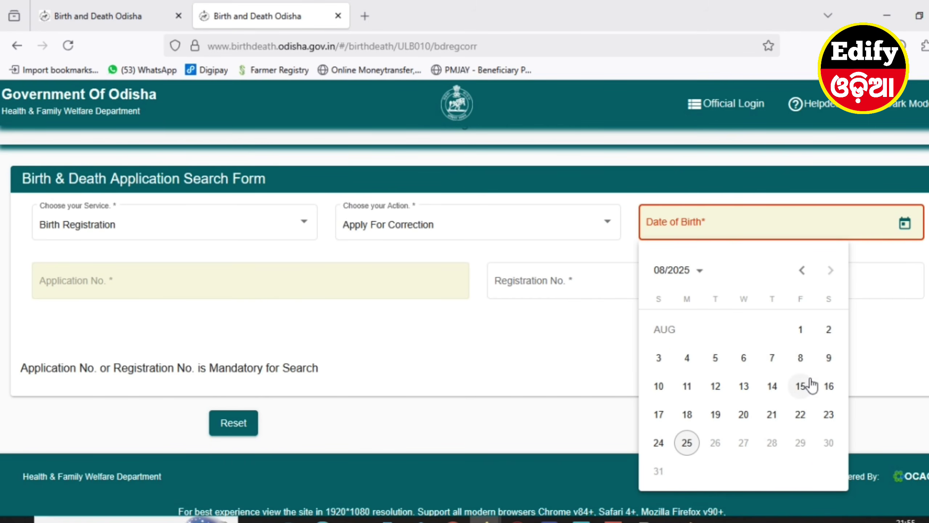
left_click(743, 389)
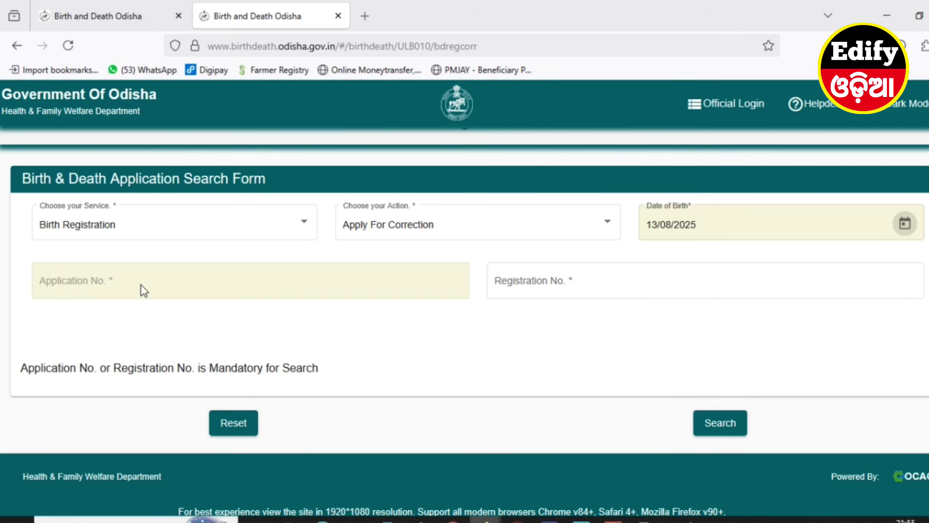
left_click(579, 288)
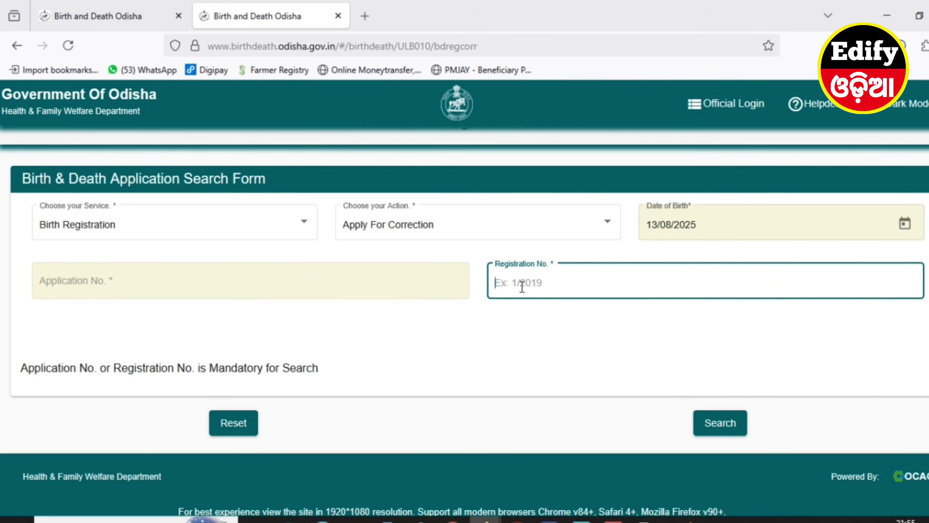
key("ctrl+v")
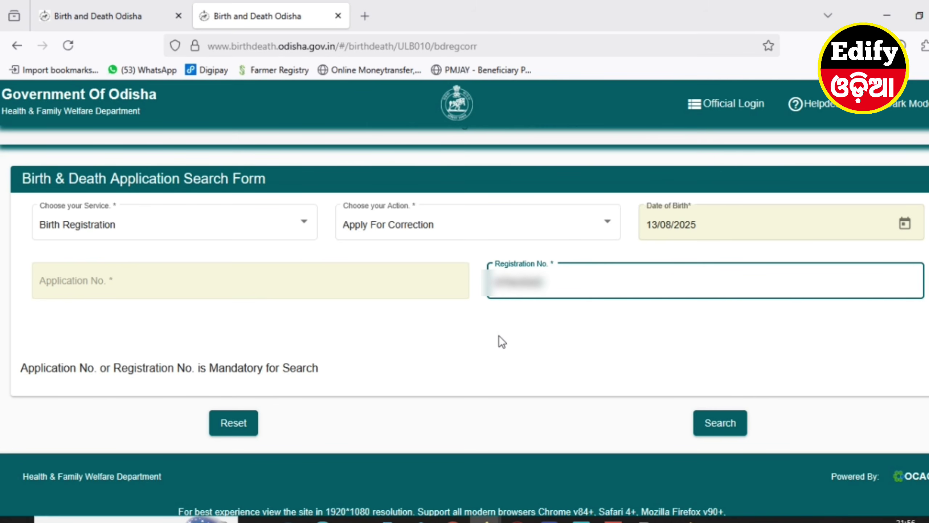
- Search for the record, scroll to the single Registered result and highlight the father's name
left_click(723, 423)
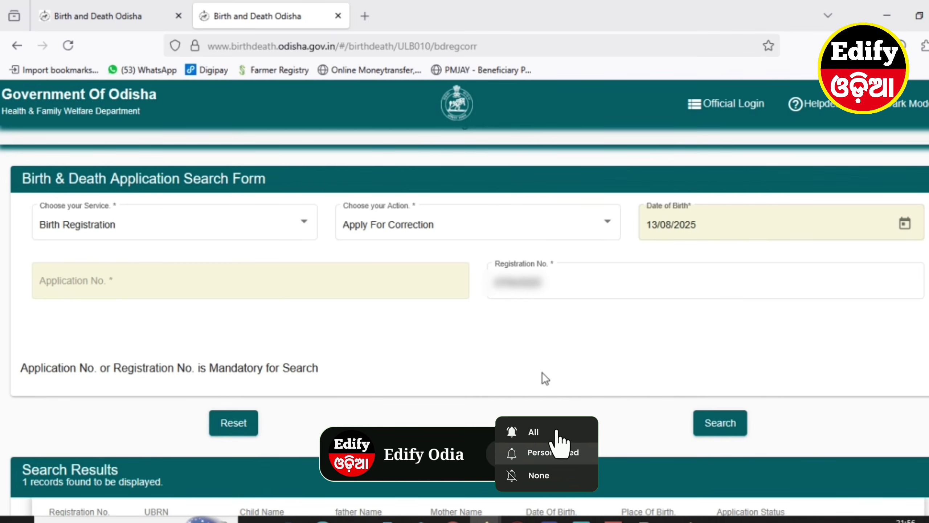
scroll(491, 355, "down", 5)
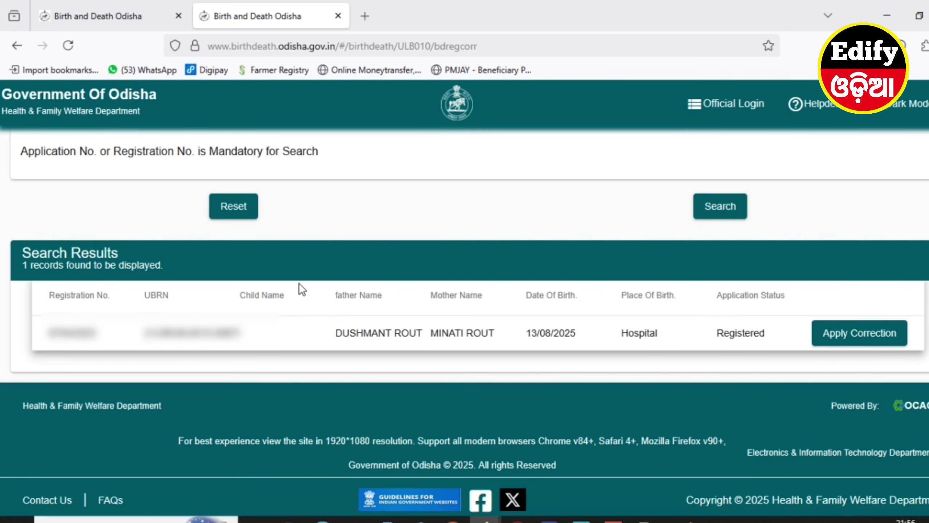
left_click_drag(335, 333, 356, 334)
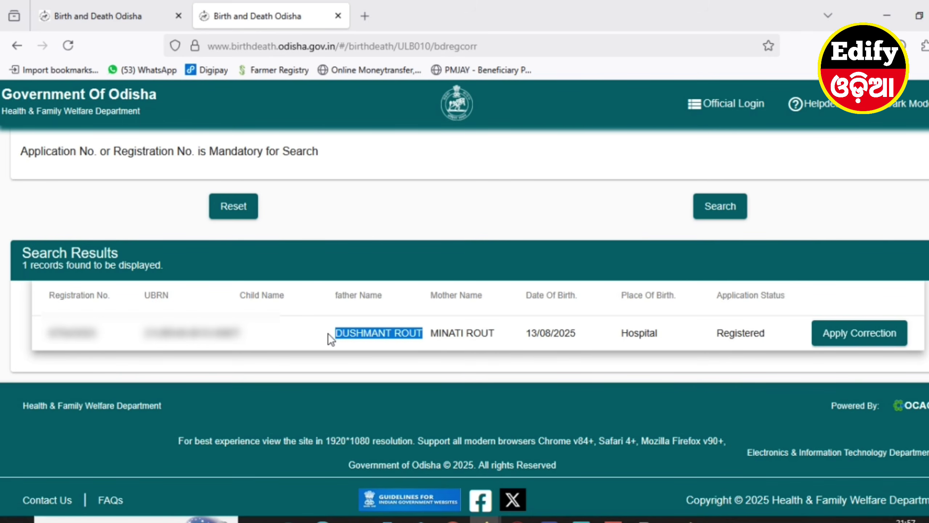
- Start a correction on the found record and send a one-time code to the registered mobile
left_click(856, 335)
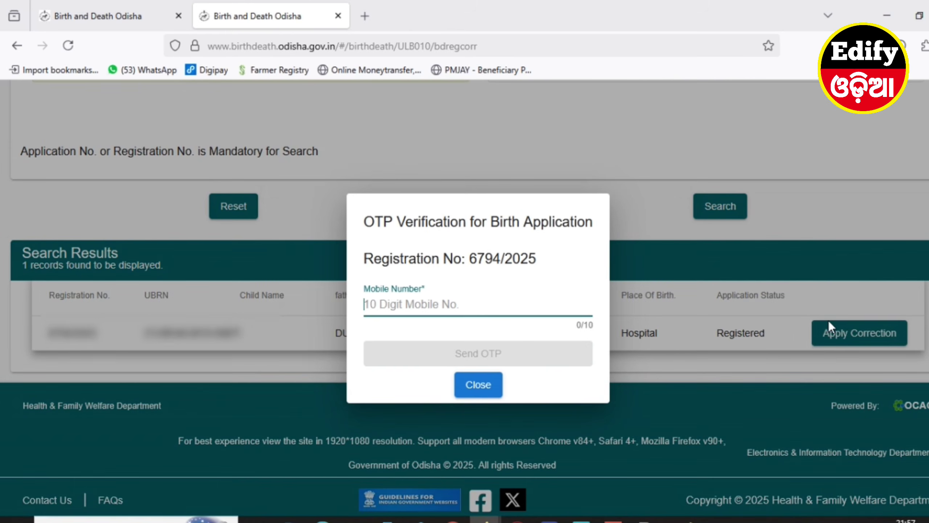
left_click(392, 311)
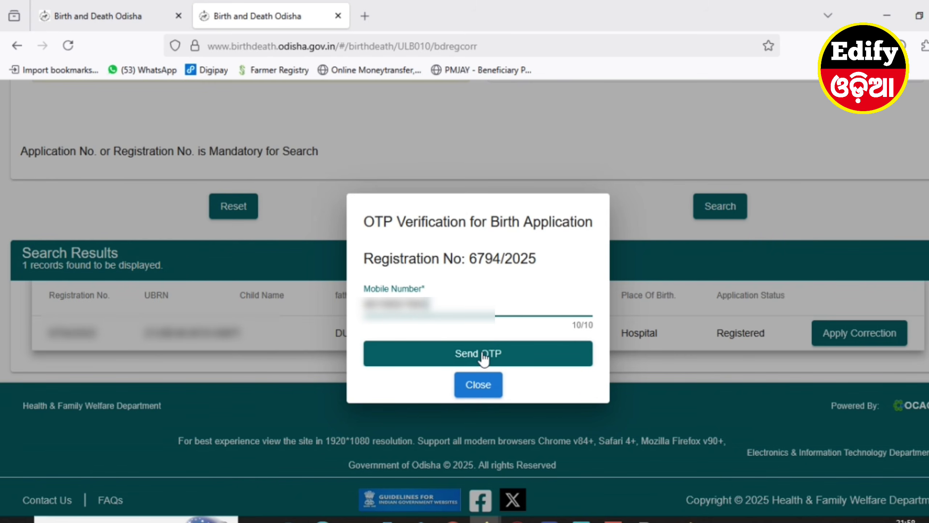
left_click(474, 353)
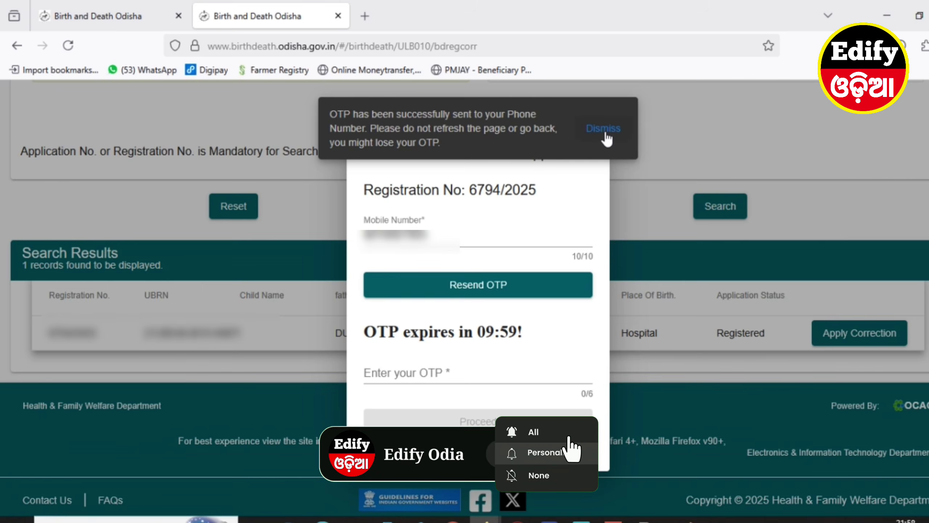
left_click(604, 130)
- Enter the received OTP and proceed to the correction form
left_click(390, 369)
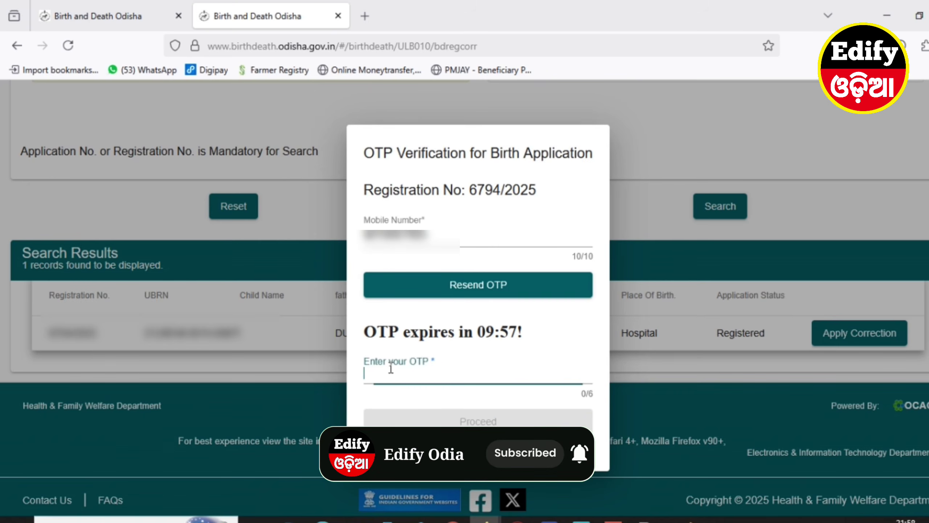
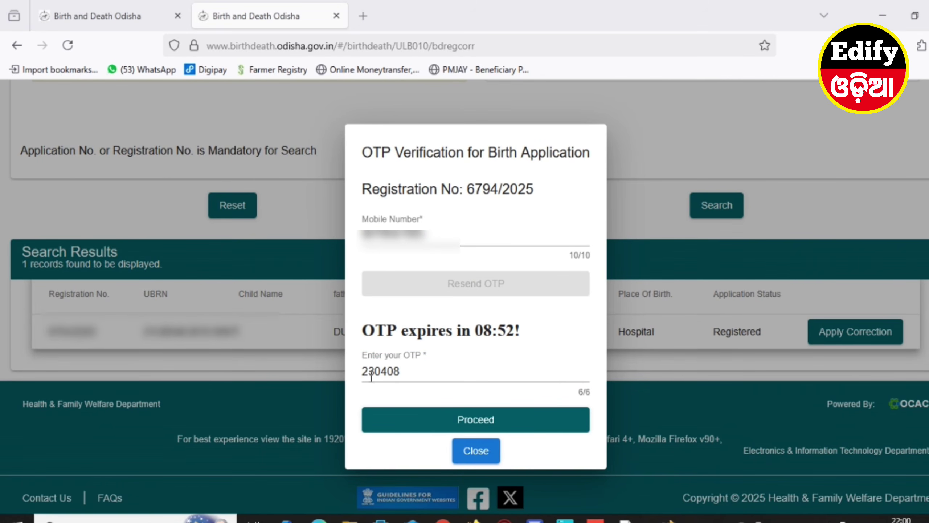
left_click(476, 421)
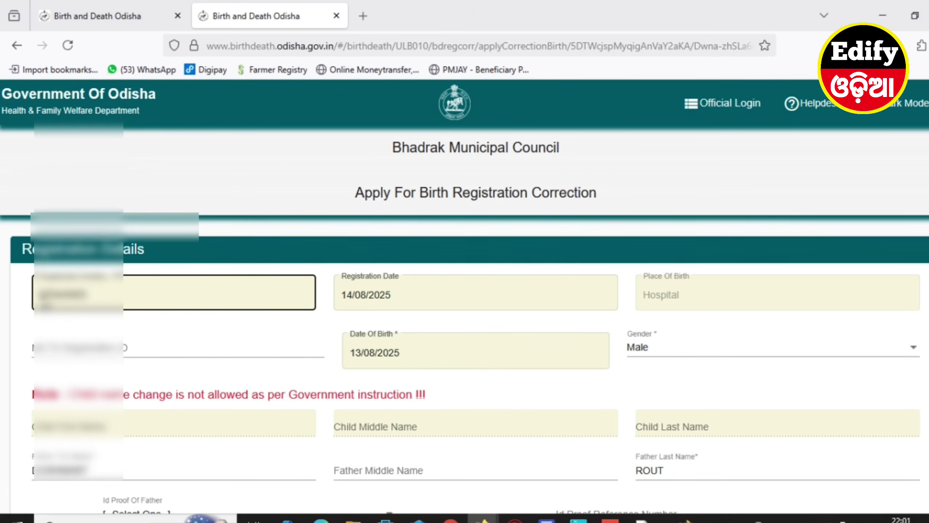
- Leave the child's gender as Male and select the Father First Name field to edit it
scroll(20, 274, "down", 2)
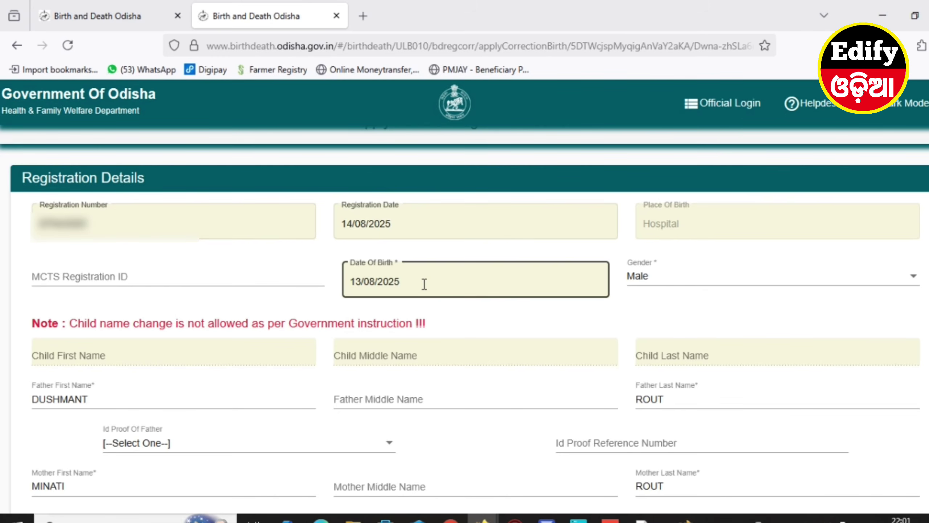
scroll(369, 272, "up", 2)
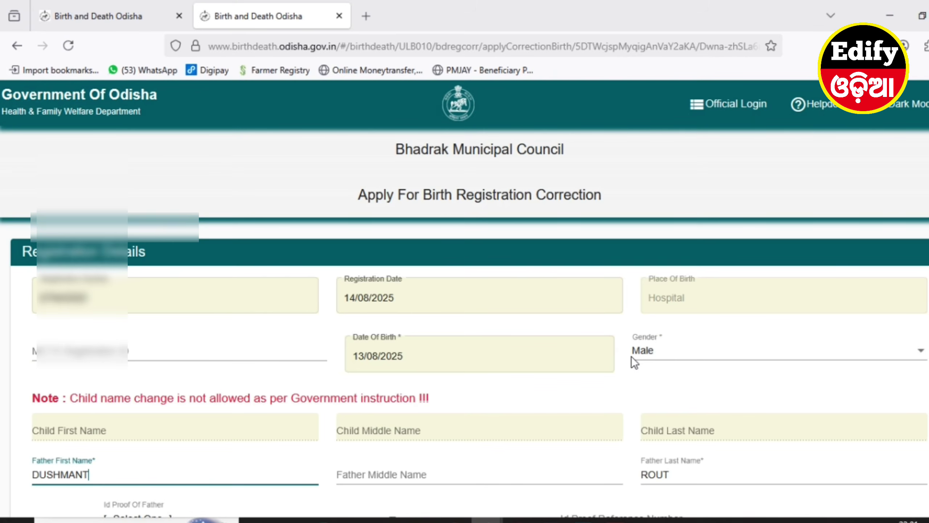
left_click(655, 357)
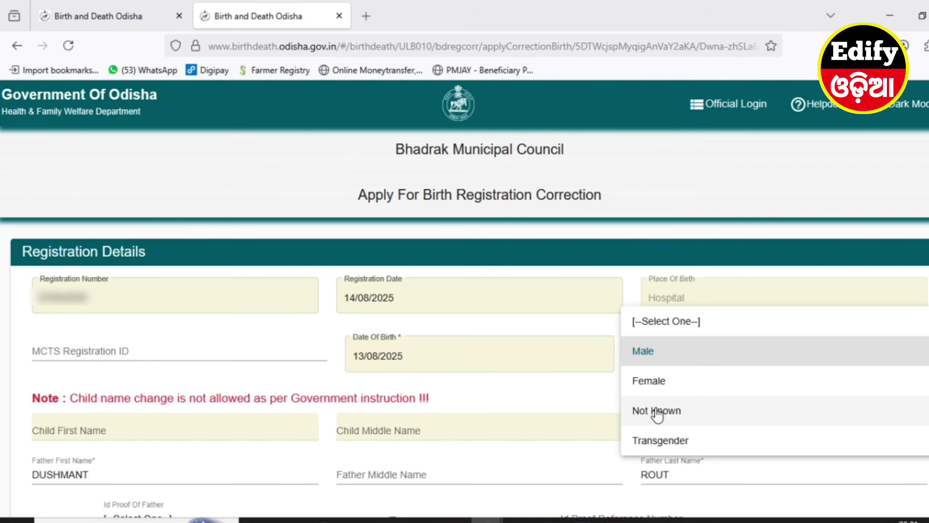
left_click(588, 396)
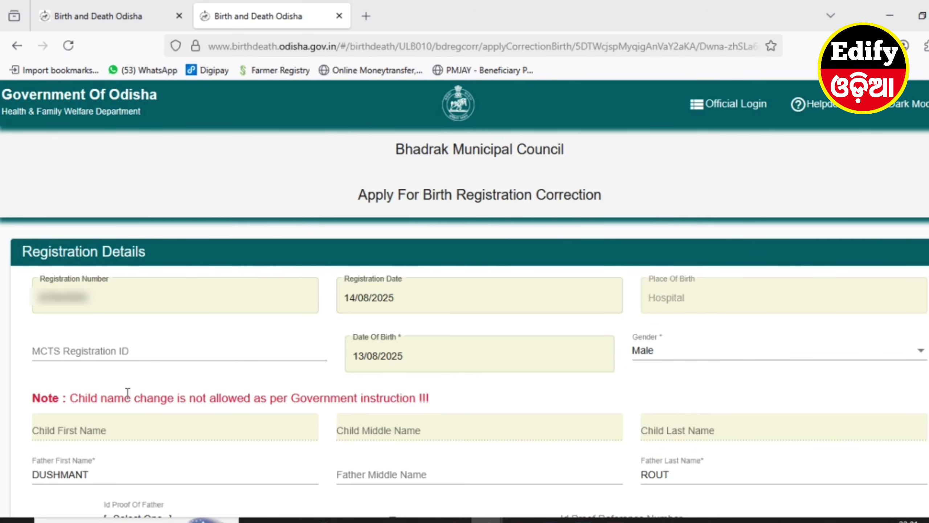
scroll(124, 388, "down", 4)
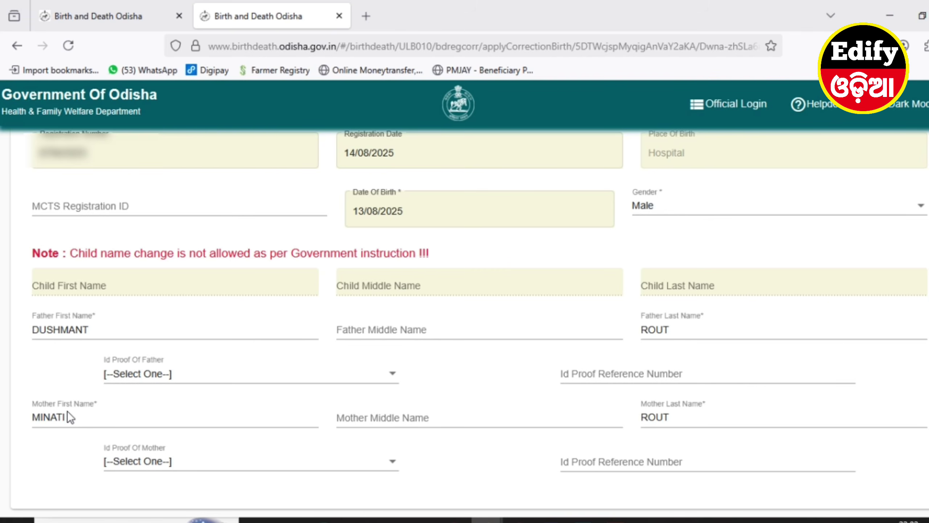
left_click(99, 332)
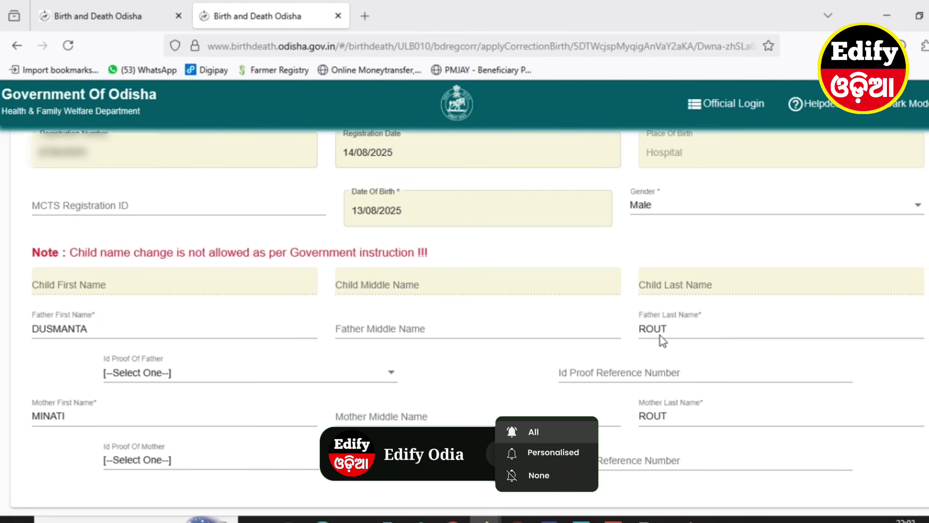
- Change the father's last name from ROUT to SAMAL and set his Aadhaar Card ID proof number
left_click(676, 330)
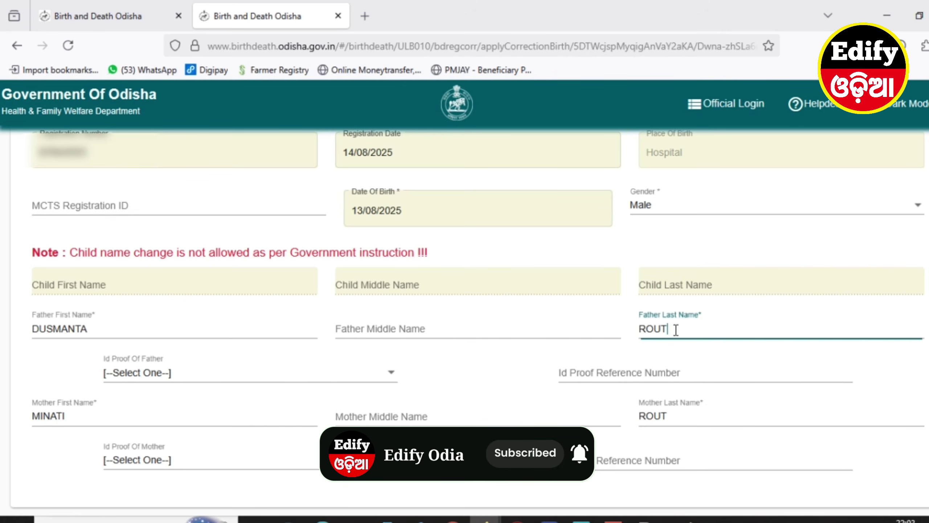
key("BackSpace")
key("BackSpace")
key("BackSpace")
key("BackSpace")
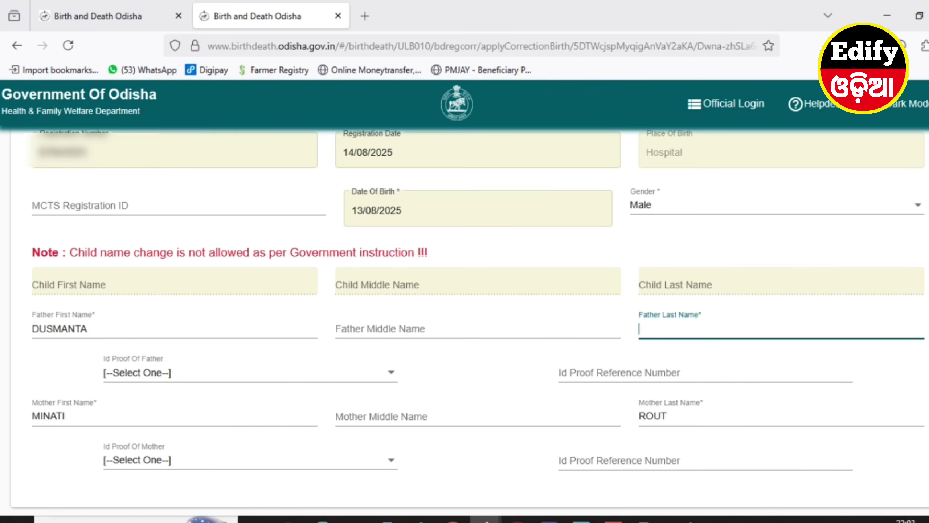
type("SAMAL")
left_click(141, 374)
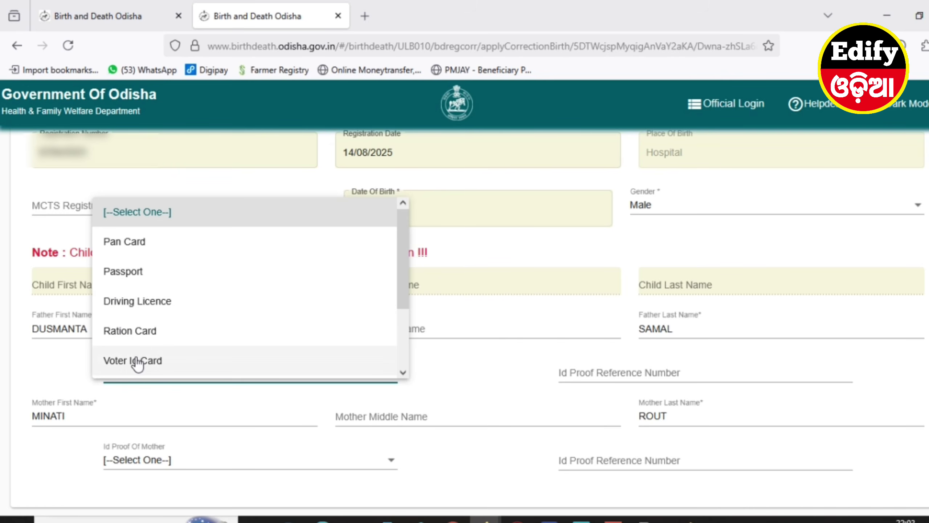
scroll(132, 311, "down", 2)
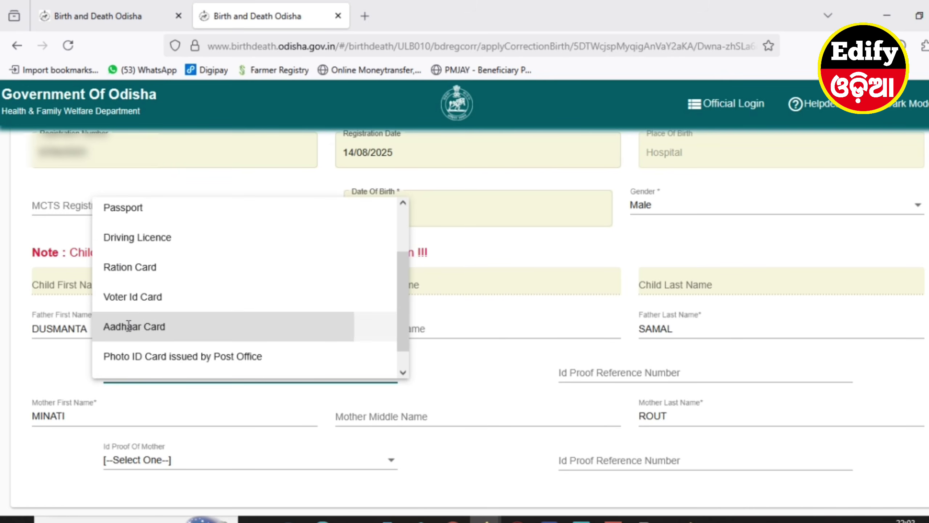
left_click(128, 325)
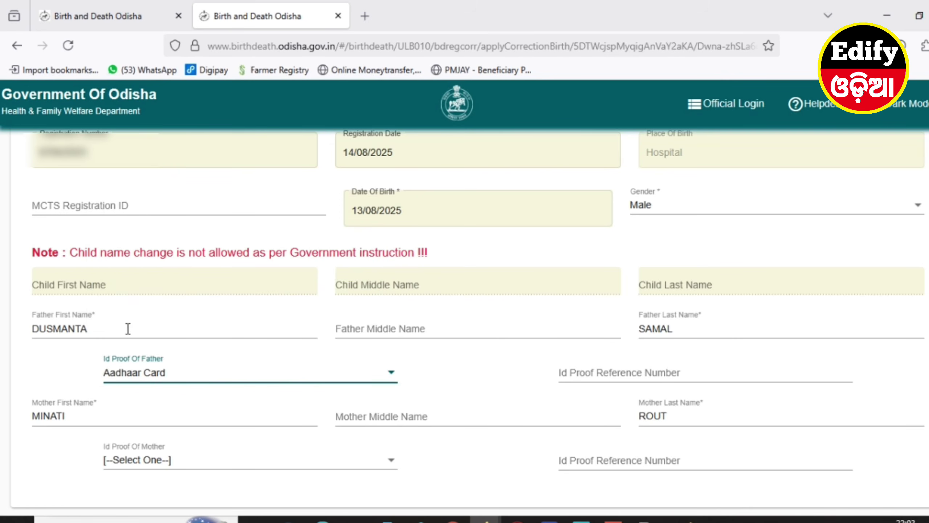
left_click(590, 376)
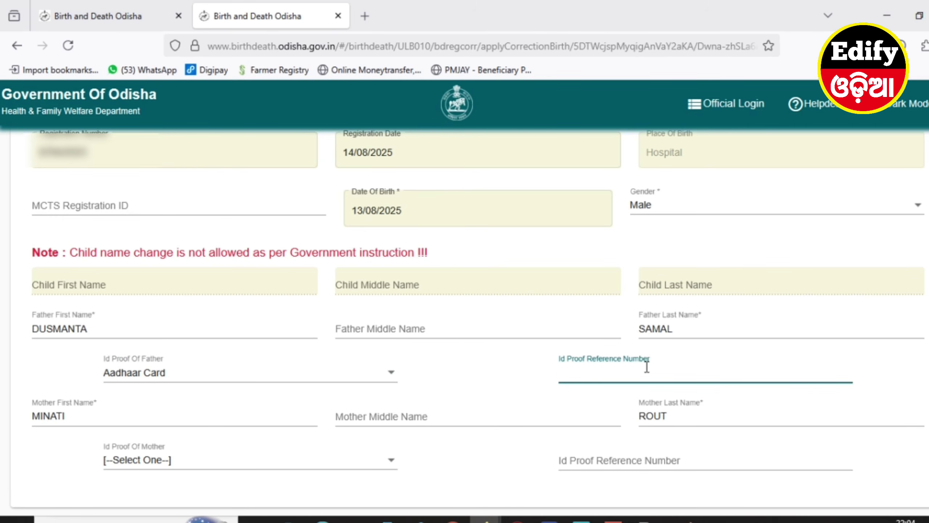
key("ctrl+v")
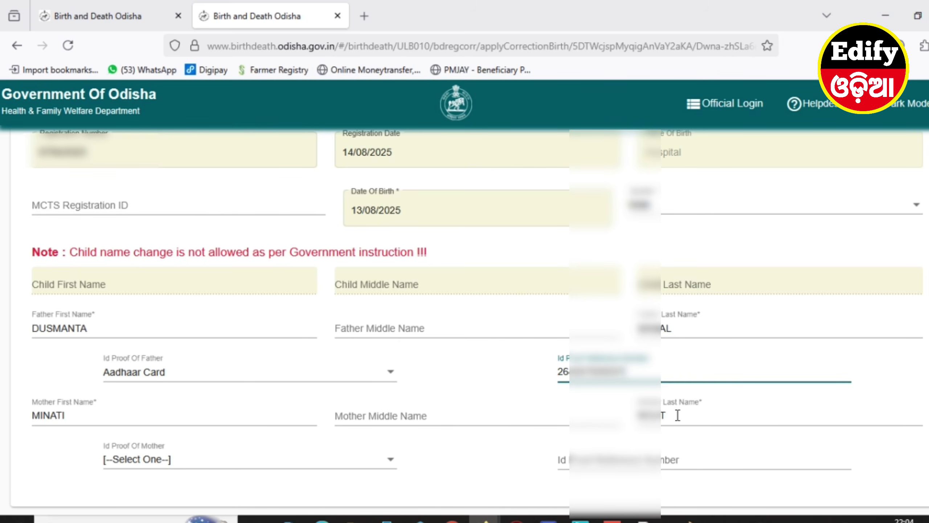
- Set the mother's ID proof to Aadhaar Card and paste her Aadhaar number
left_click(145, 462)
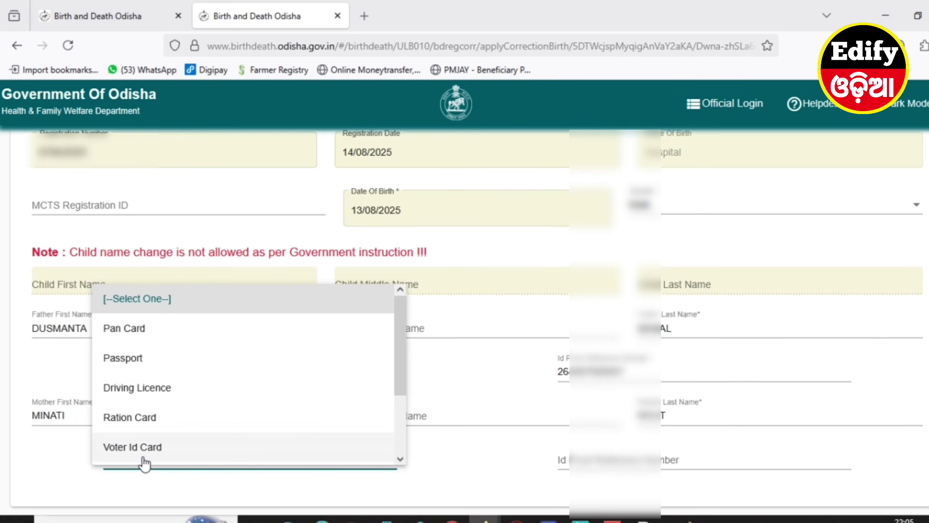
scroll(145, 436, "down", 1)
left_click(142, 391)
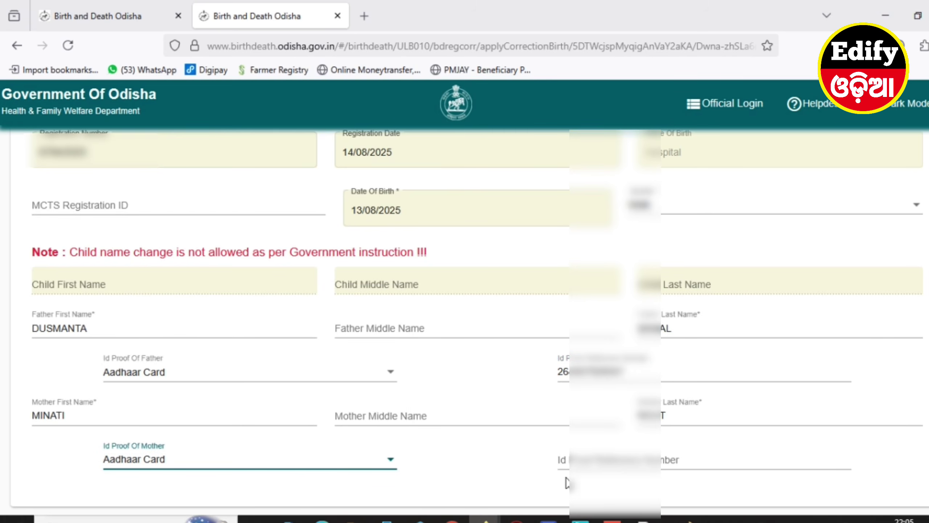
left_click(606, 460)
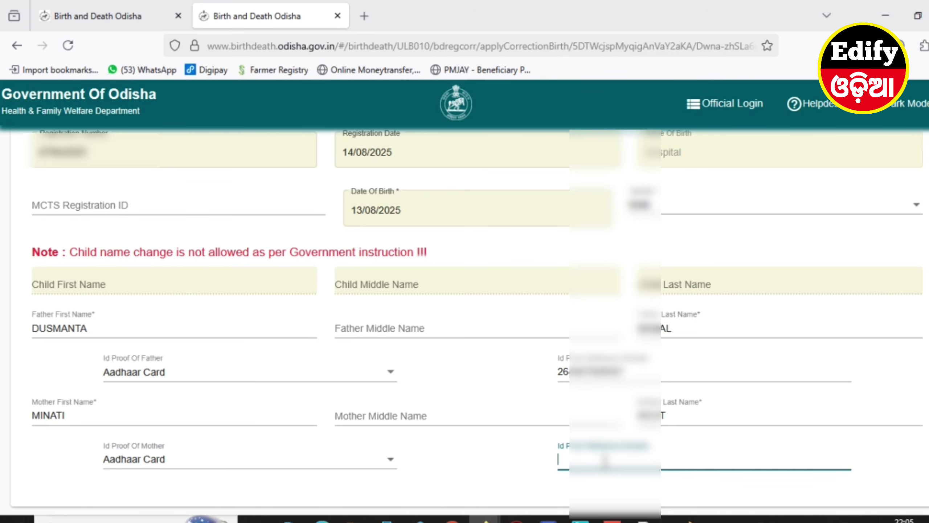
key("ctrl+v")
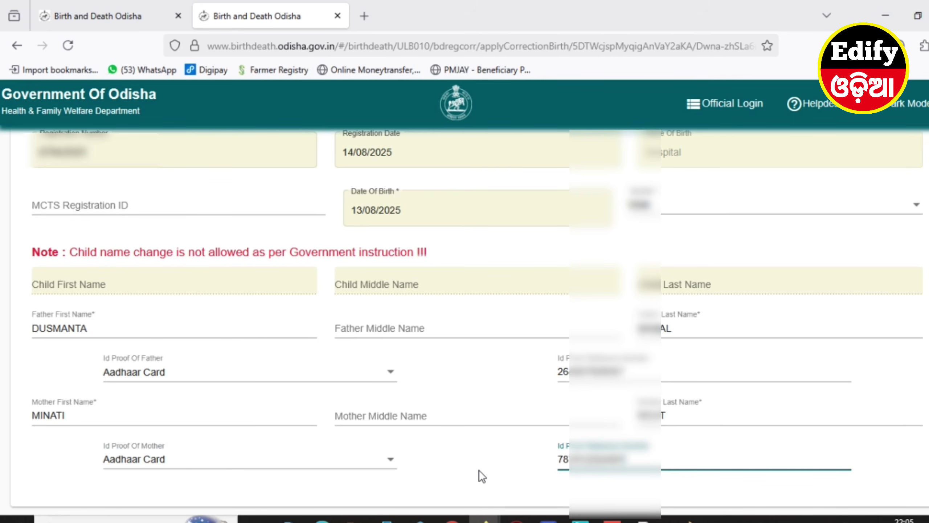
left_click(466, 432)
scroll(463, 429, "down", 7)
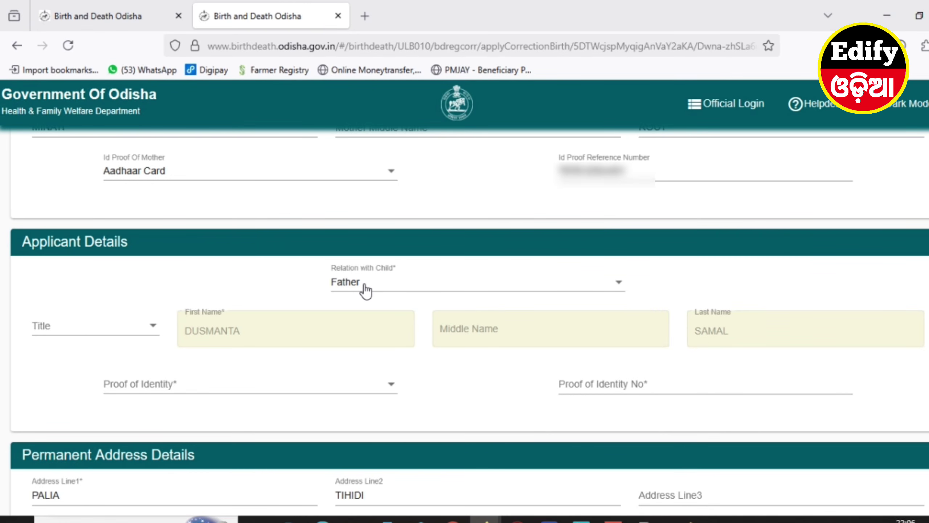
- Set the applicant's relation with child to Father and title to Mr
left_click(365, 285)
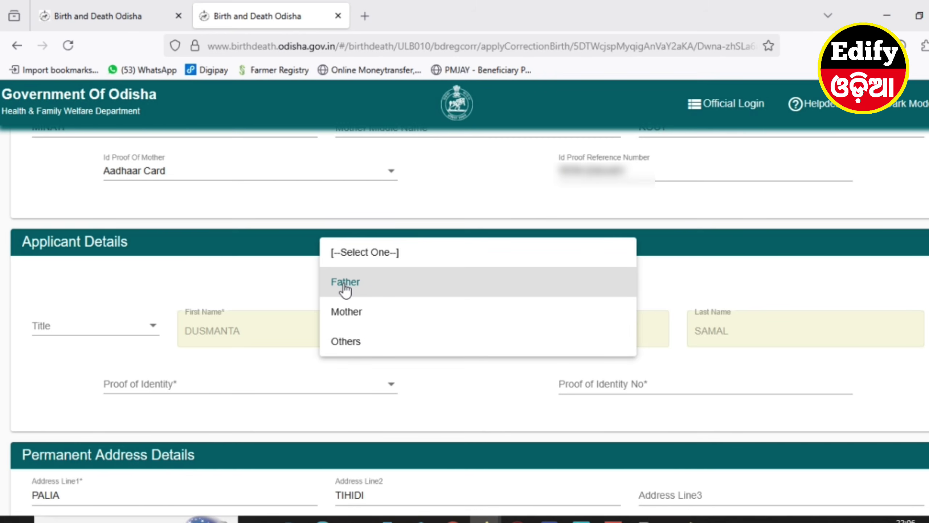
left_click(354, 289)
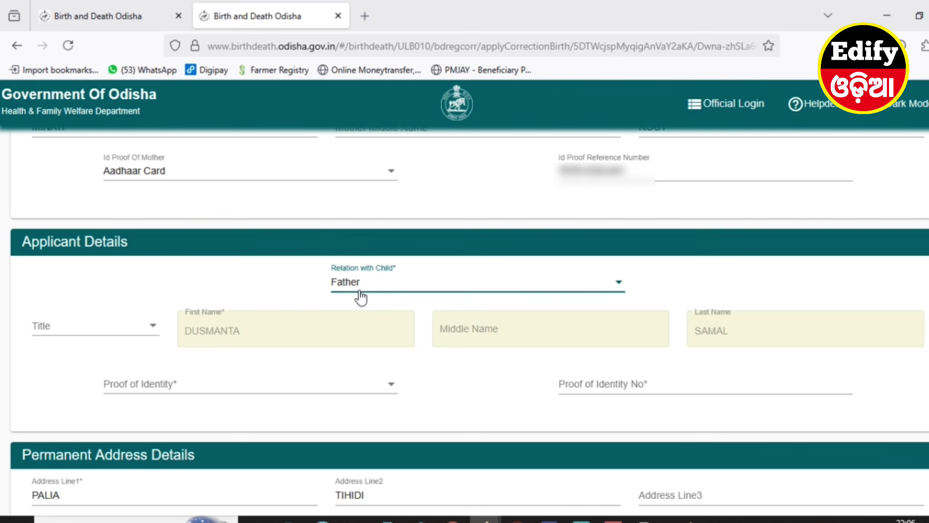
left_click(72, 334)
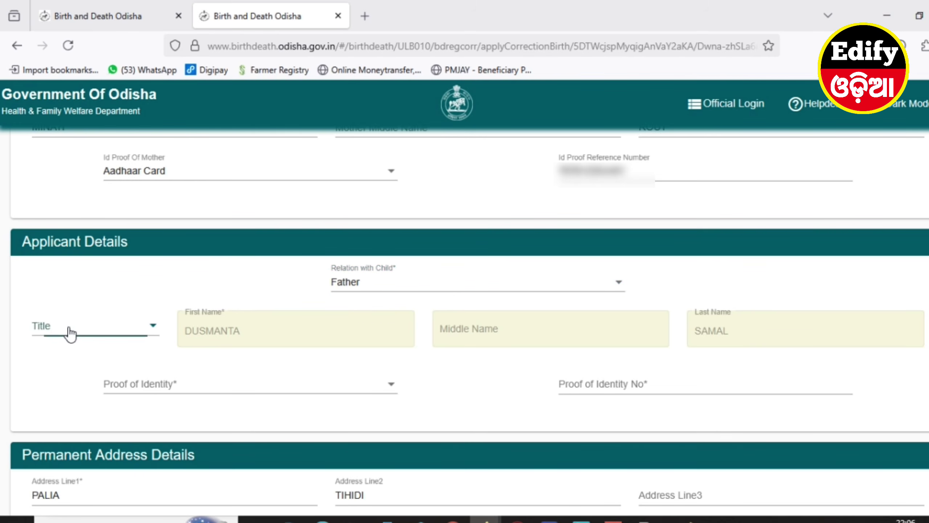
left_click(295, 281)
left_click(62, 327)
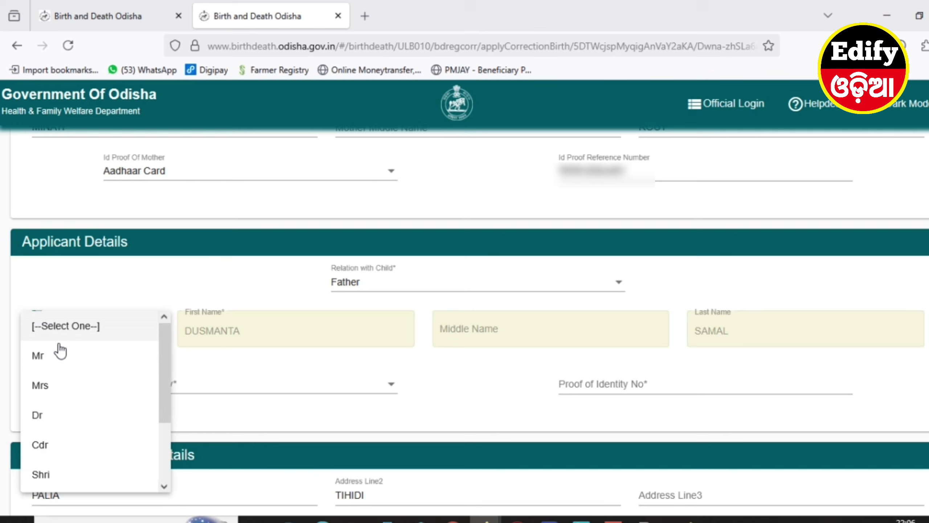
left_click(43, 355)
left_click(47, 339)
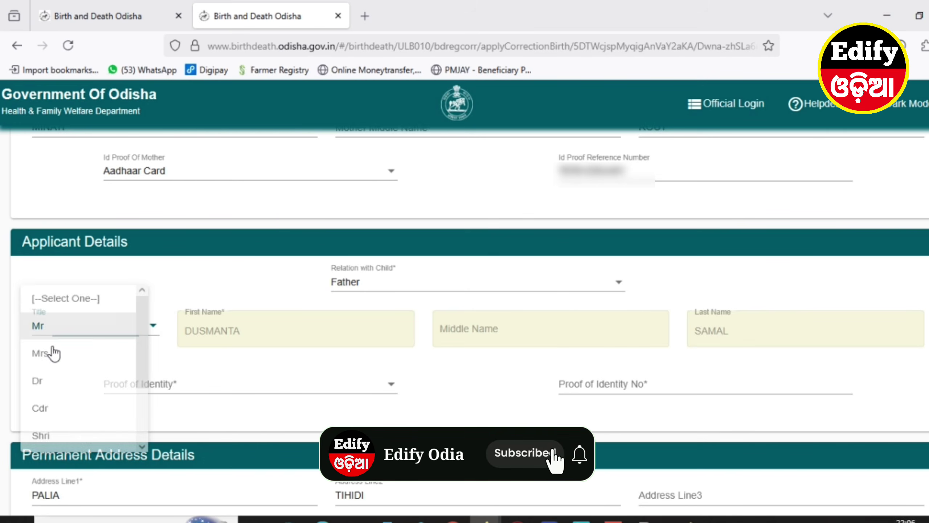
left_click(10, 329)
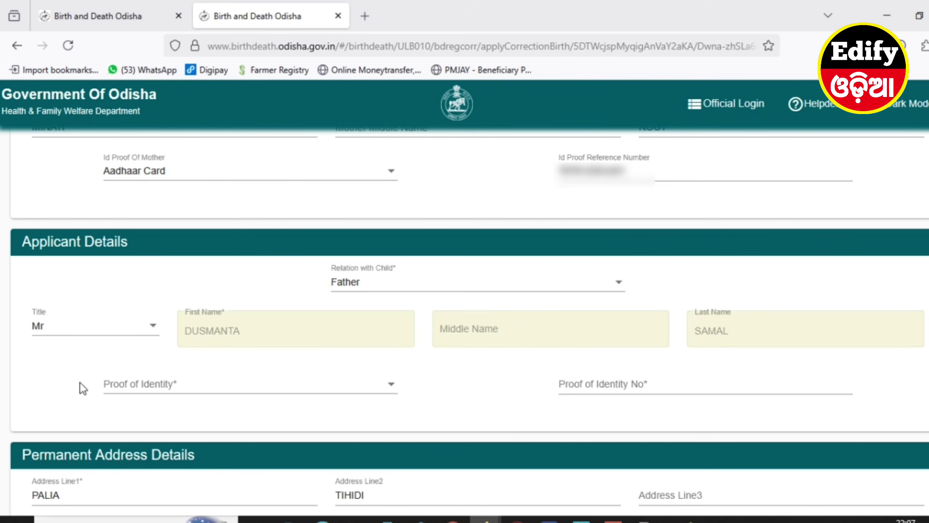
- Set the applicant's proof of identity to Aadhaar Card and select its number field
left_click(137, 389)
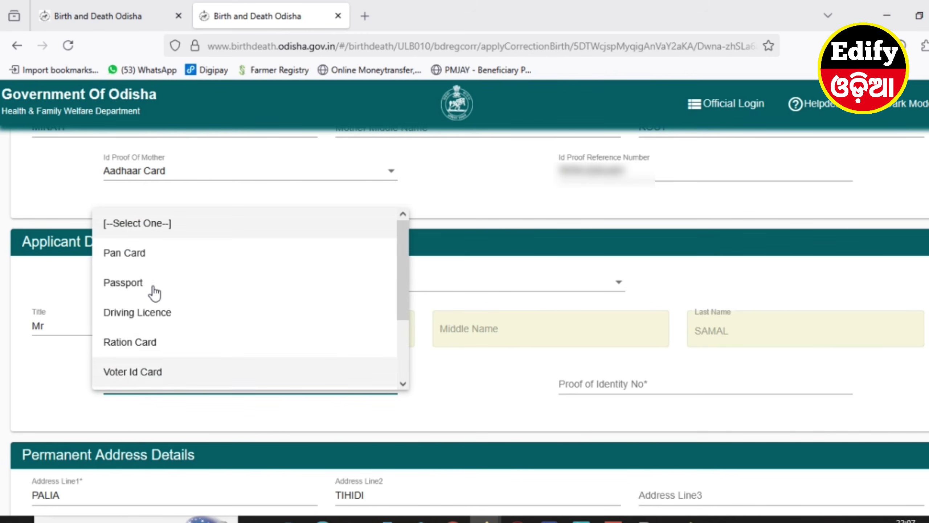
scroll(150, 298, "down", 2)
left_click(137, 339)
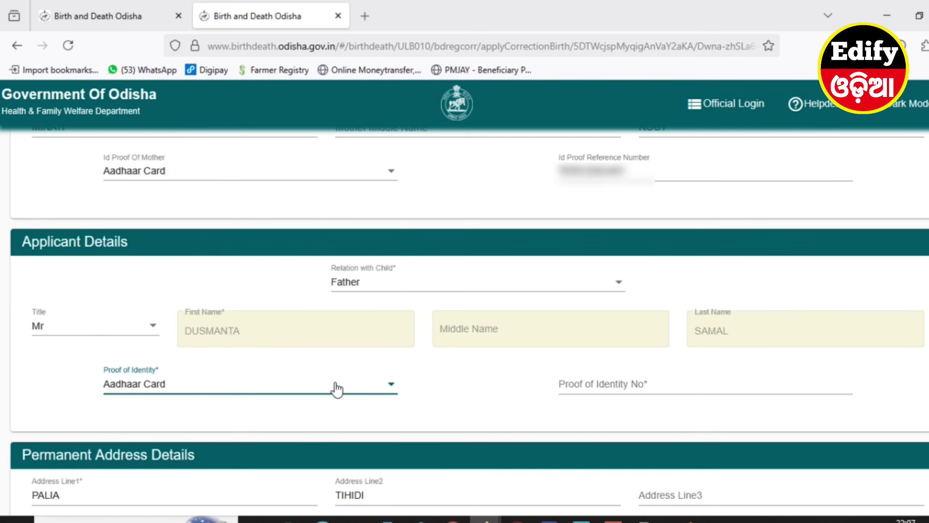
left_click(597, 386)
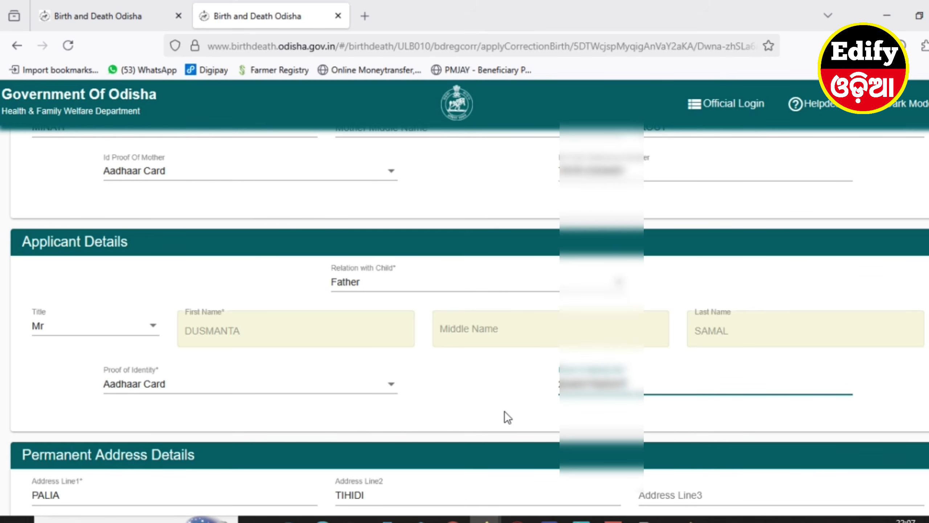
- Reselect BHADRAK as the permanent address district and select the Pin field
scroll(483, 404, "down", 5)
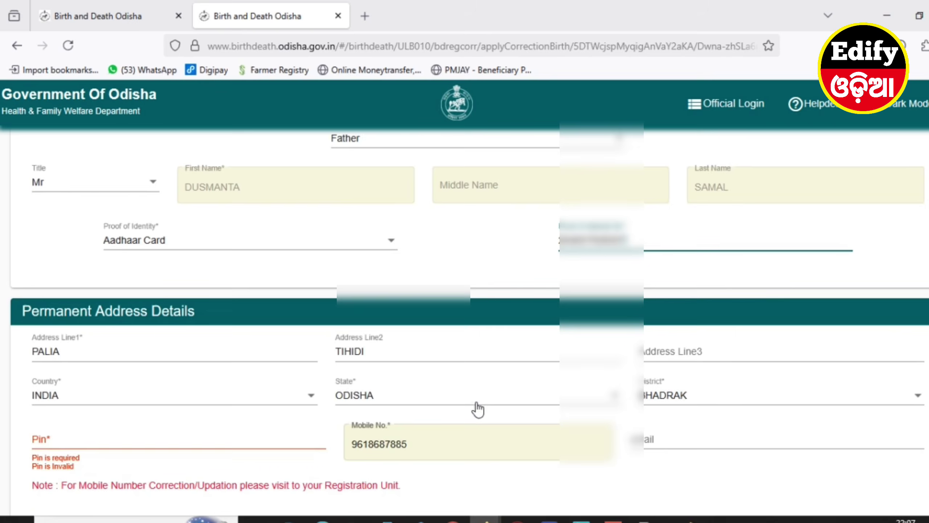
scroll(41, 253, "down", 2)
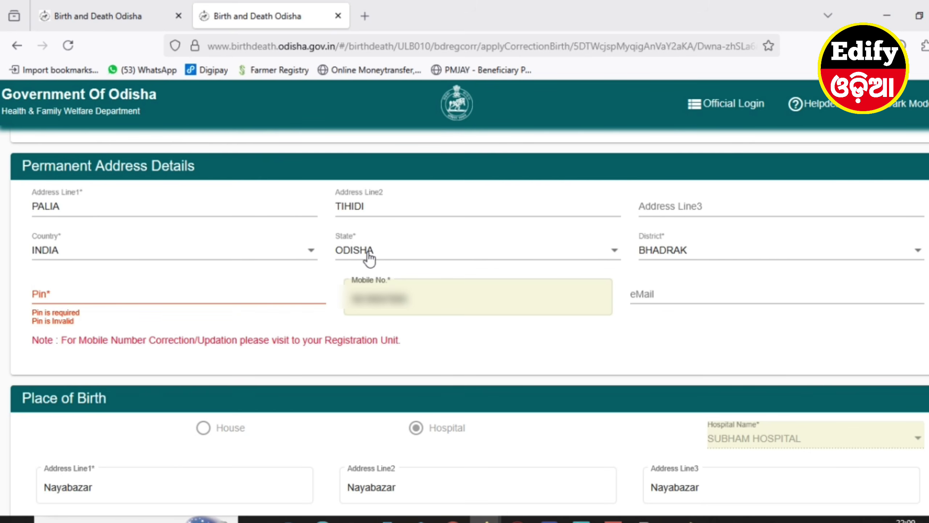
left_click(685, 253)
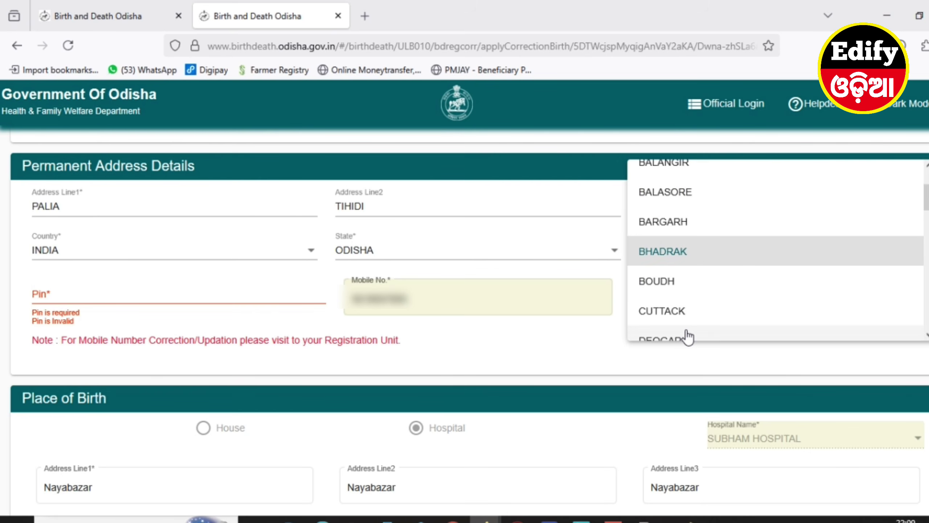
left_click(673, 259)
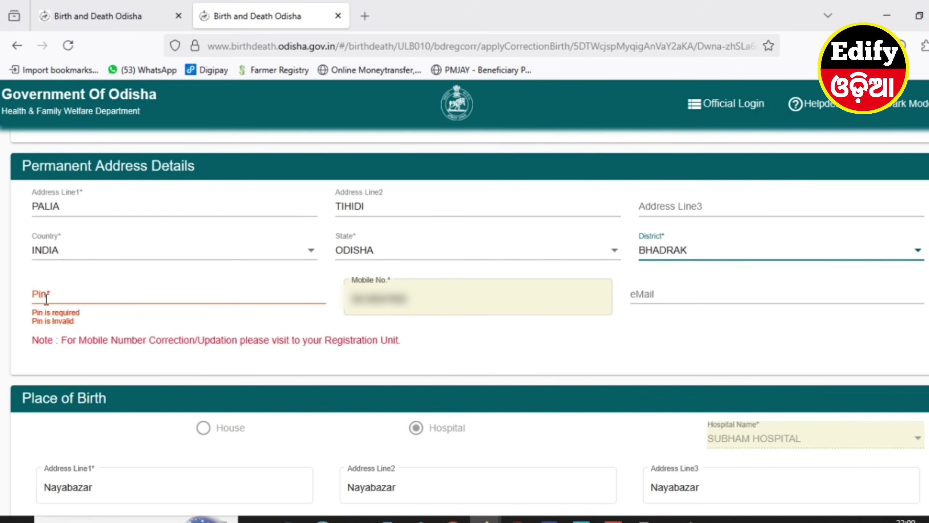
left_click(50, 297)
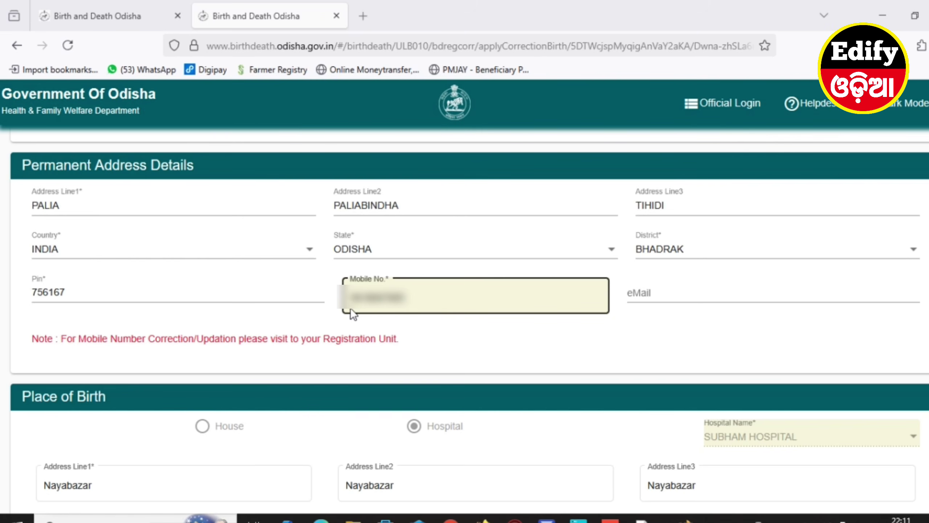
scroll(183, 306, "down", 5)
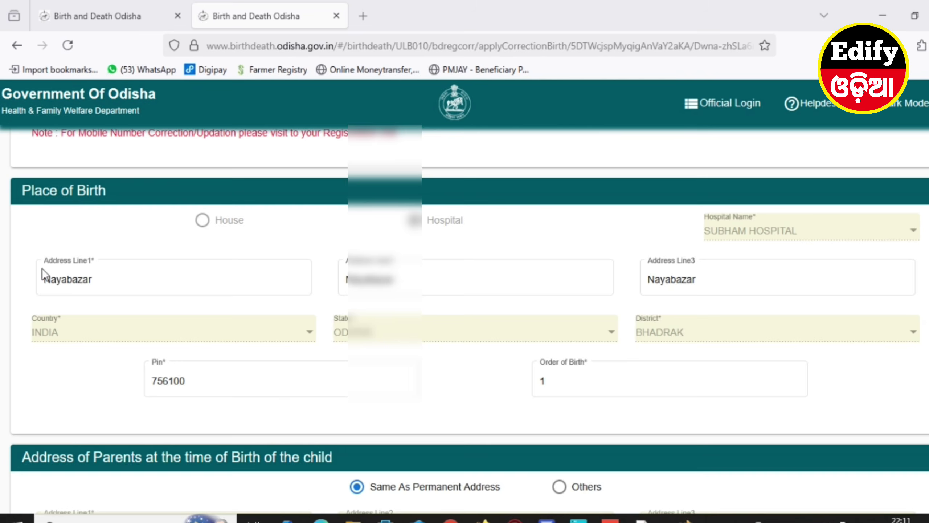
scroll(43, 273, "down", 1)
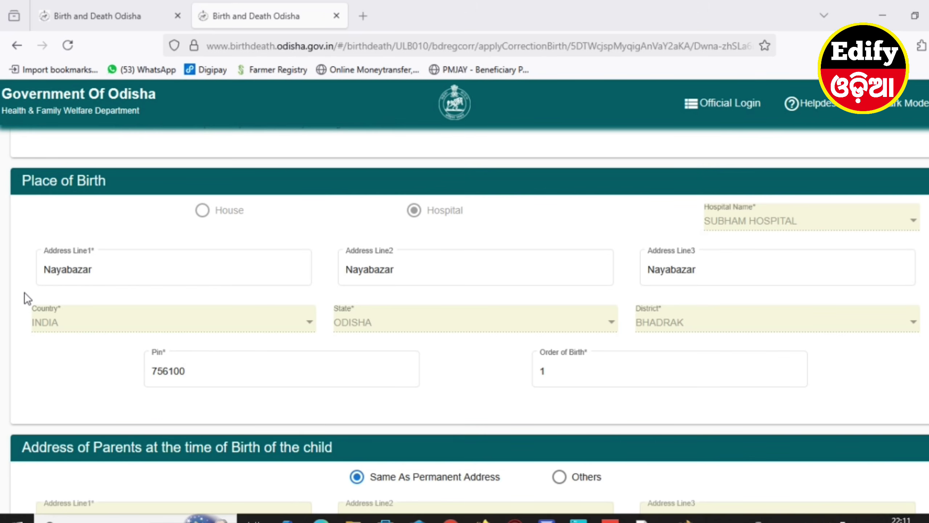
scroll(369, 322, "down", 5)
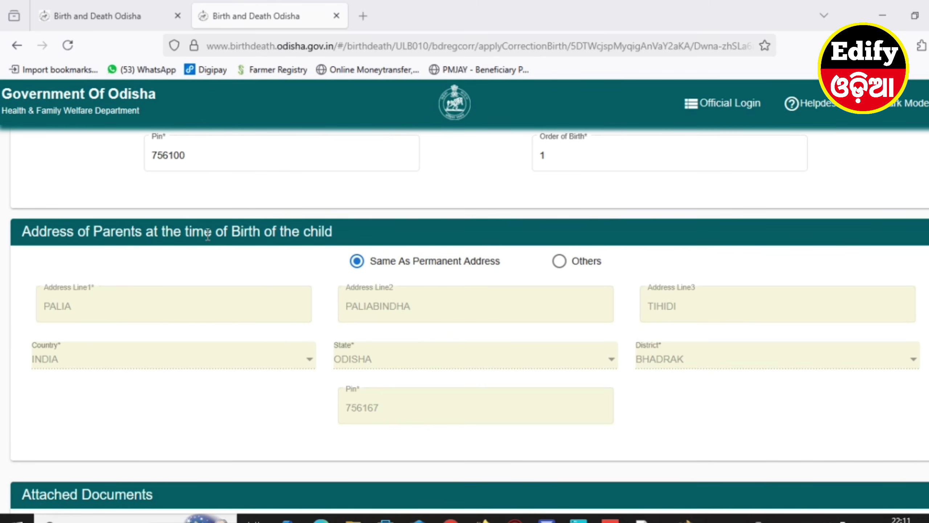
scroll(536, 294, "down", 7)
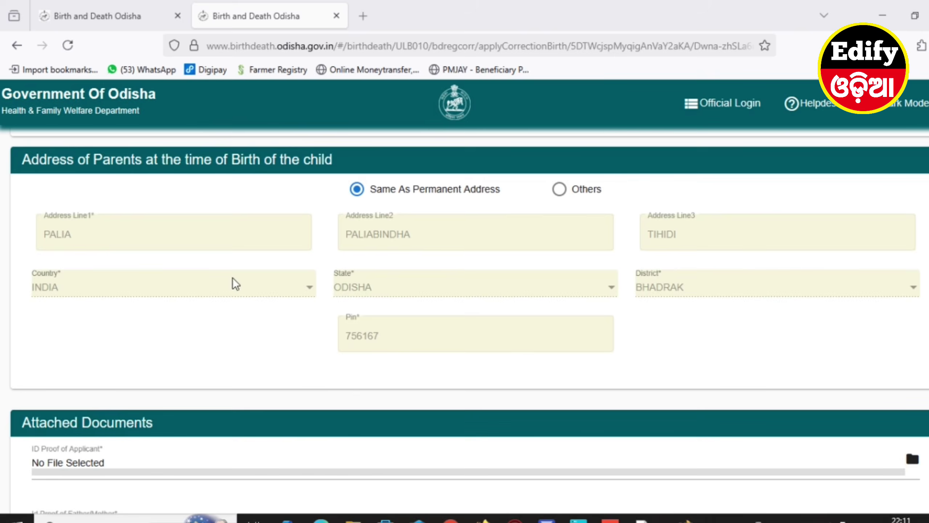
- Attach the supporting PDF to the applicant's ID proof slot under Attached Documents
scroll(311, 289, "up", 1)
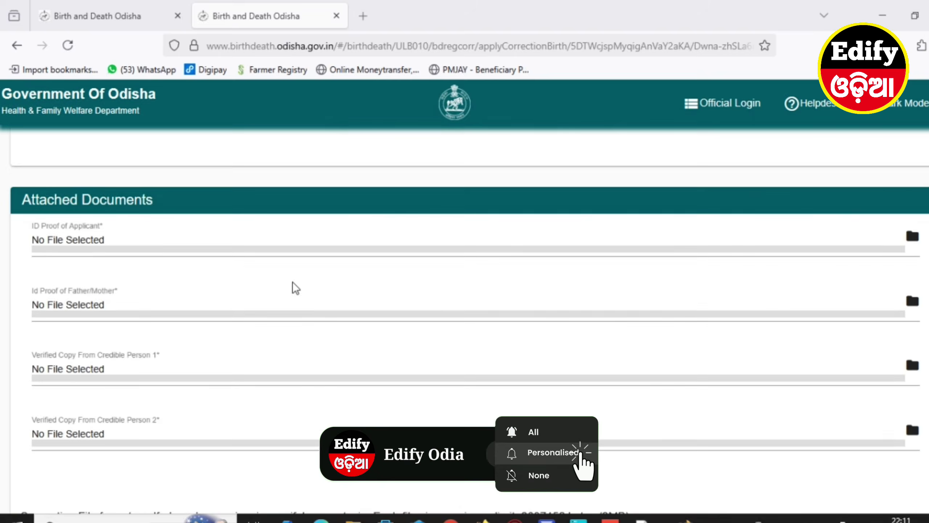
scroll(178, 265, "down", 2)
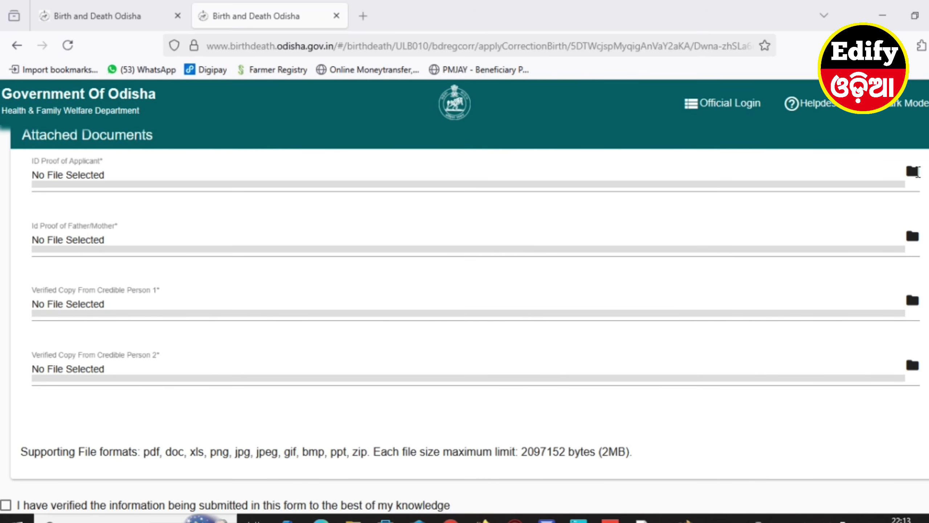
left_click(912, 171)
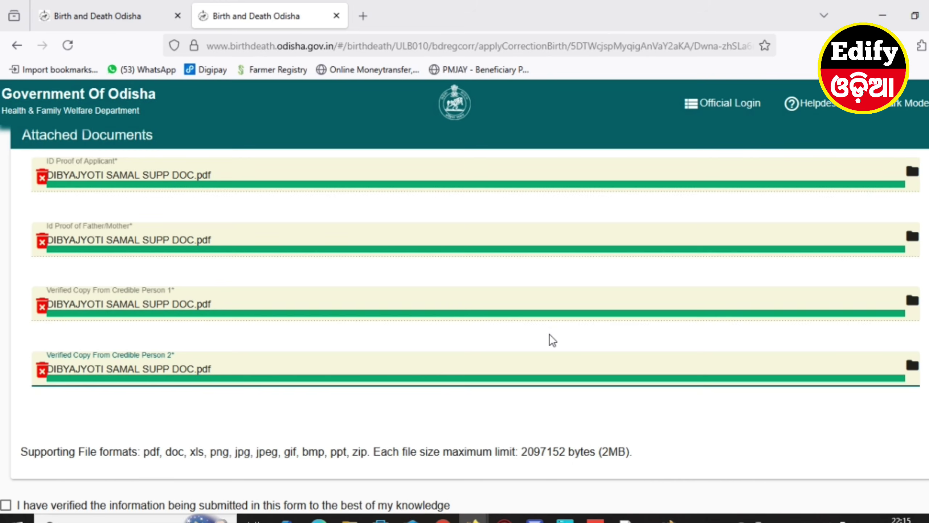
scroll(211, 403, "down", 2)
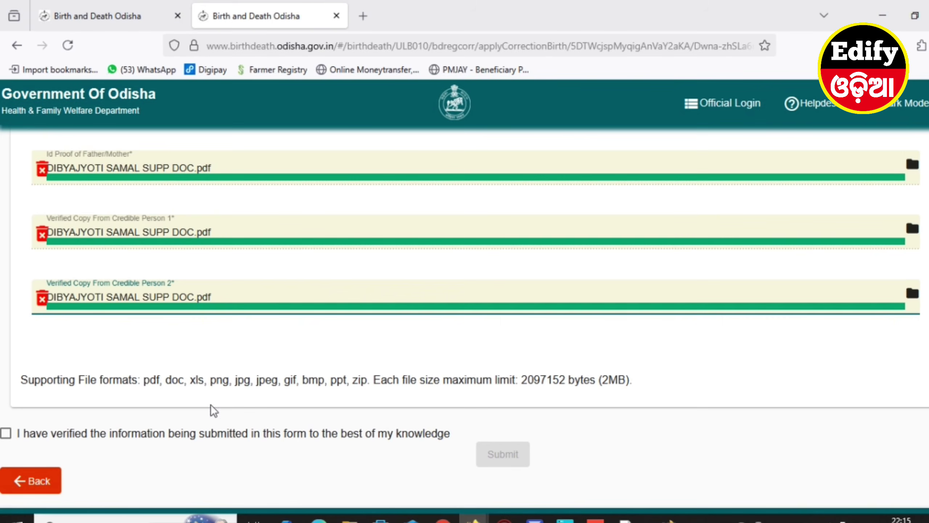
- Tick 'I have verified the information', review the form, and submit the correction application
left_click(6, 434)
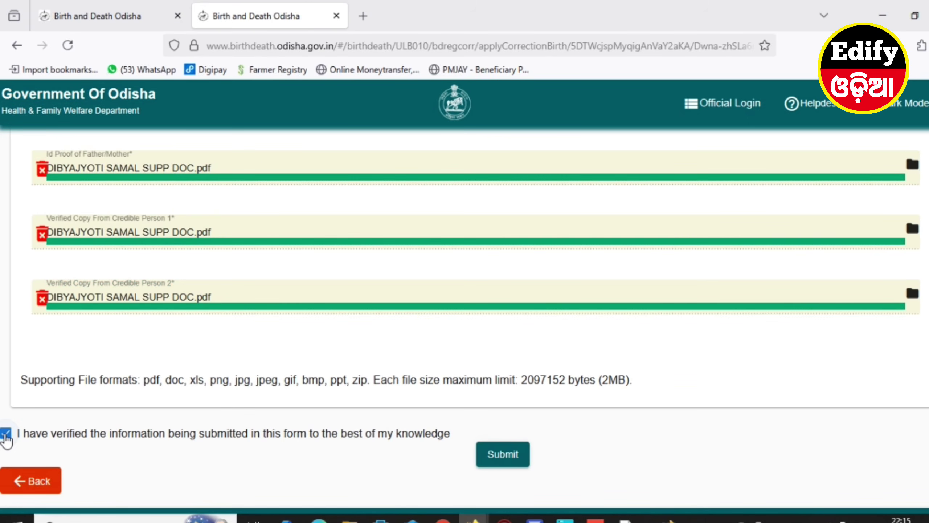
scroll(339, 412, "up", 8)
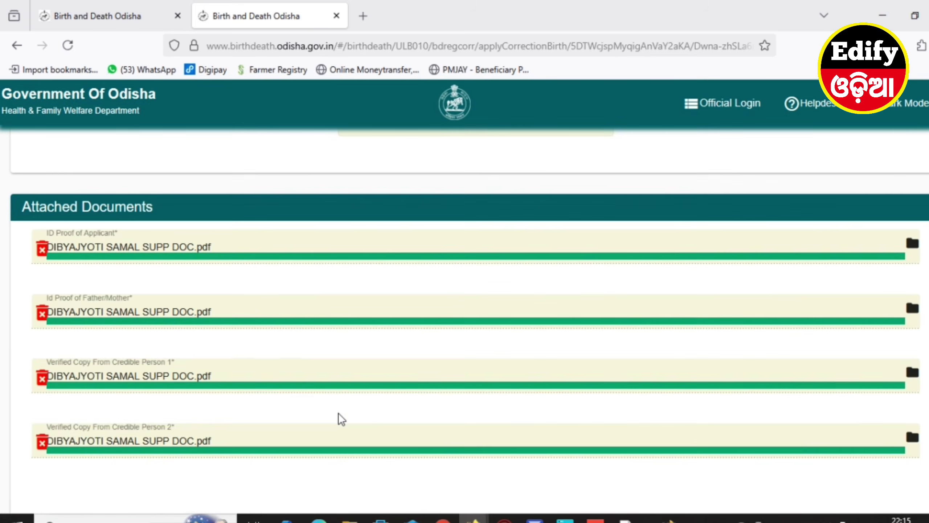
scroll(339, 412, "up", 4)
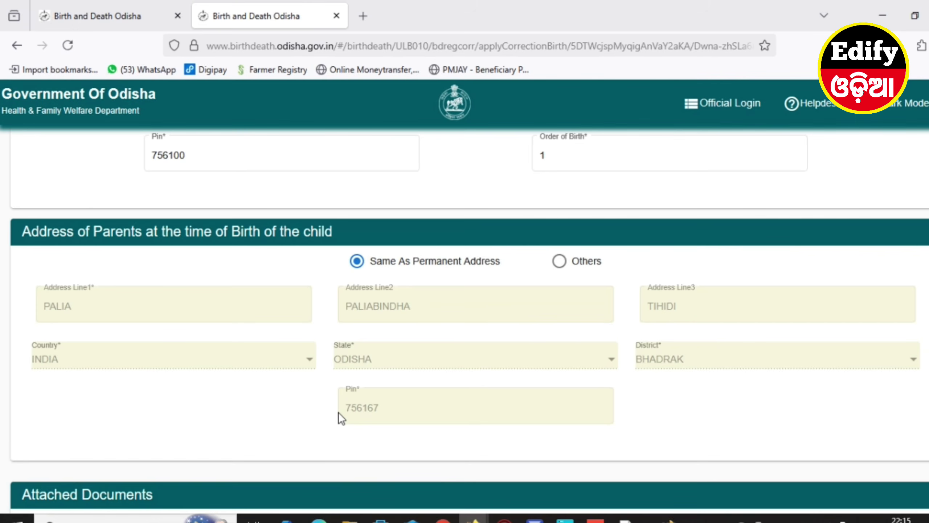
scroll(336, 411, "up", 9)
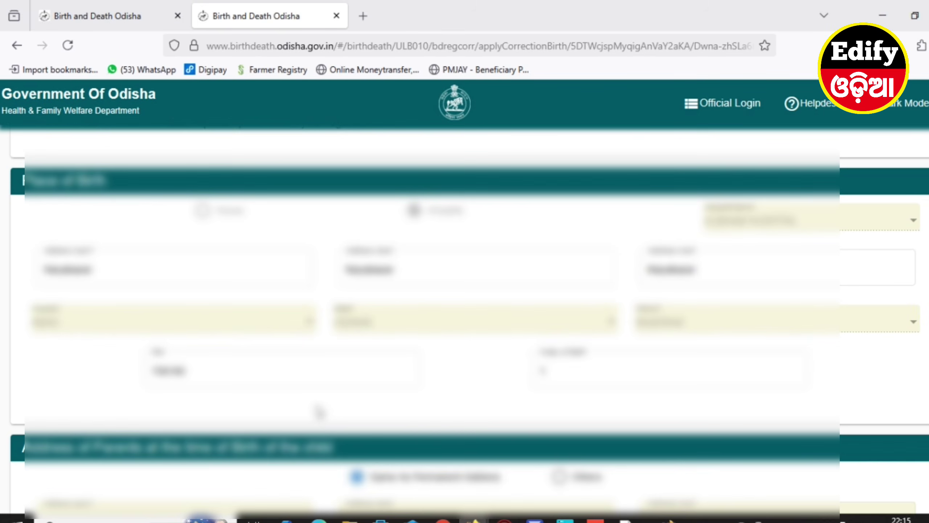
scroll(318, 411, "up", 15)
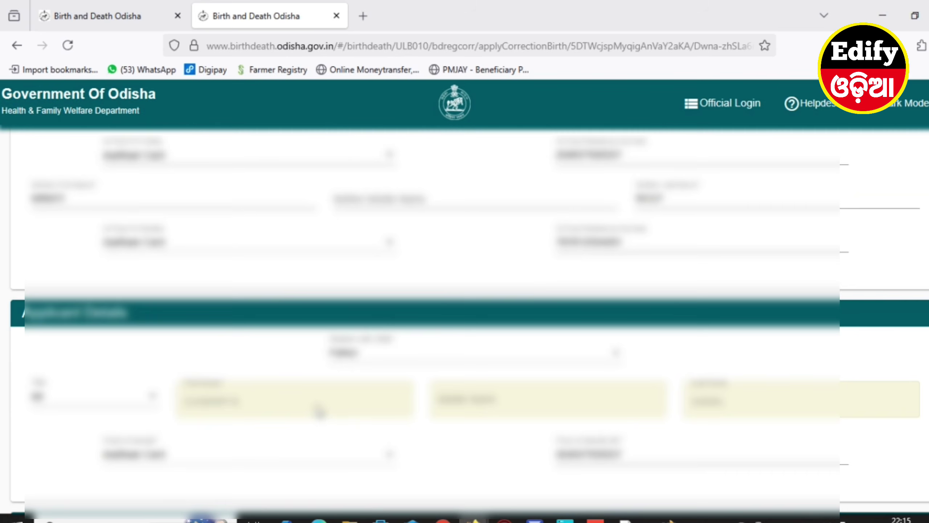
scroll(319, 412, "up", 4)
scroll(427, 412, "down", 12)
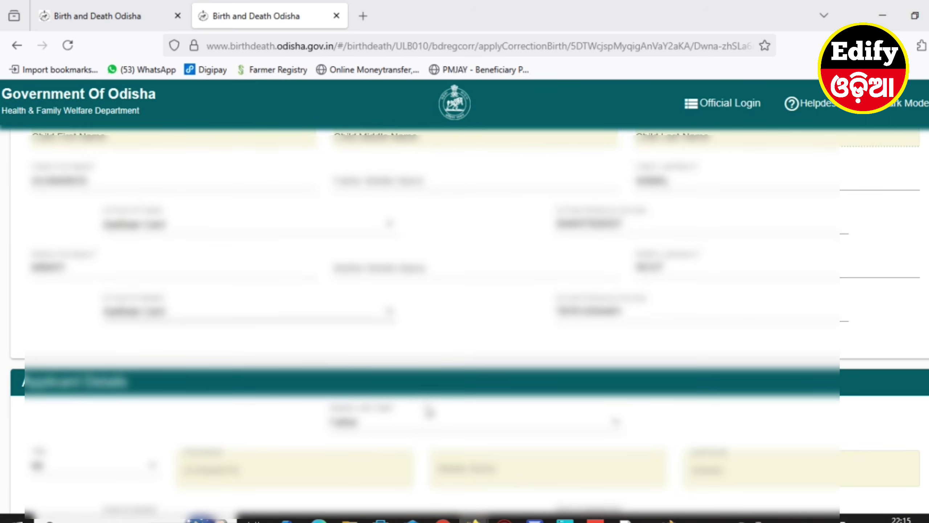
scroll(427, 412, "down", 20)
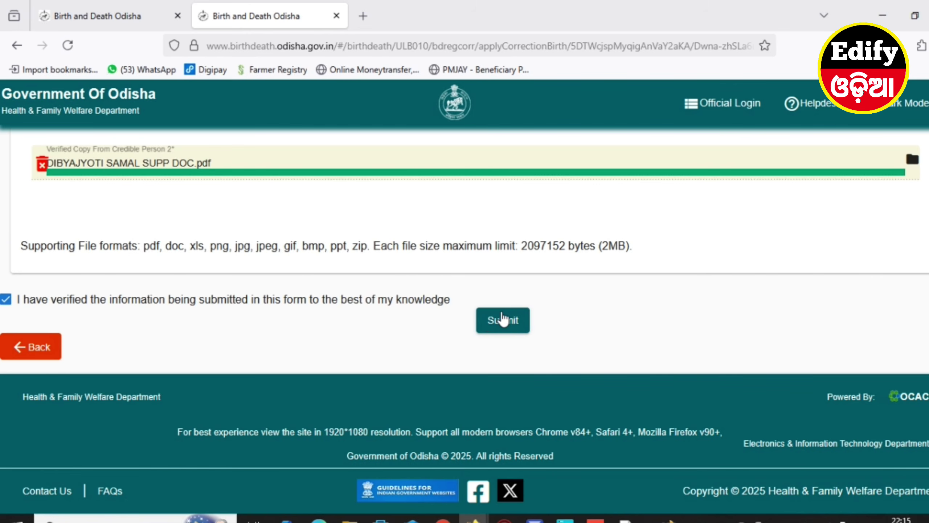
scroll(504, 325, "up", 3)
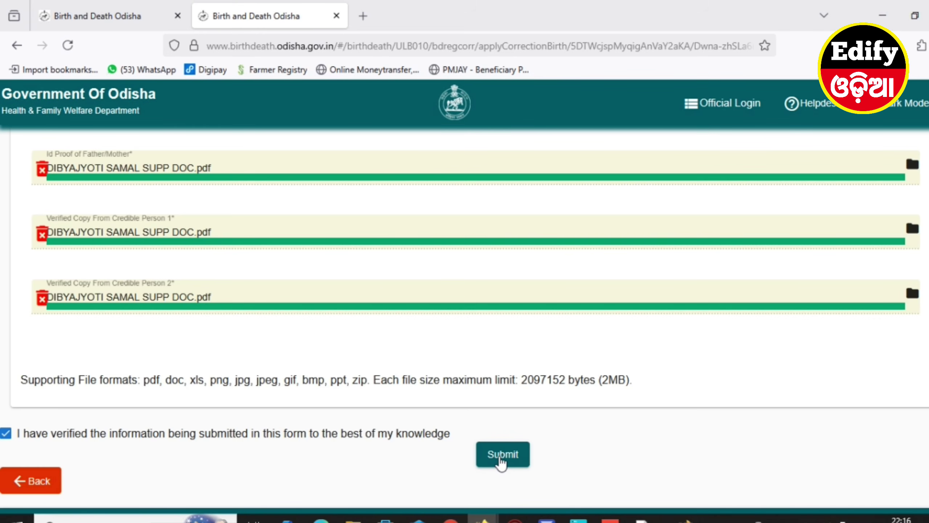
left_click(501, 456)
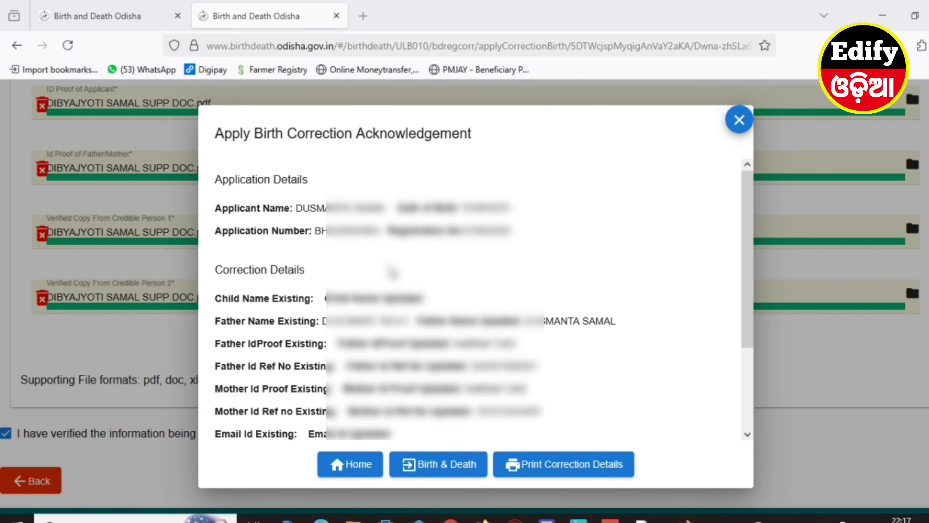
- Review the acknowledgement and choose Print Correction Details to open it as a PDF
scroll(335, 314, "down", 3)
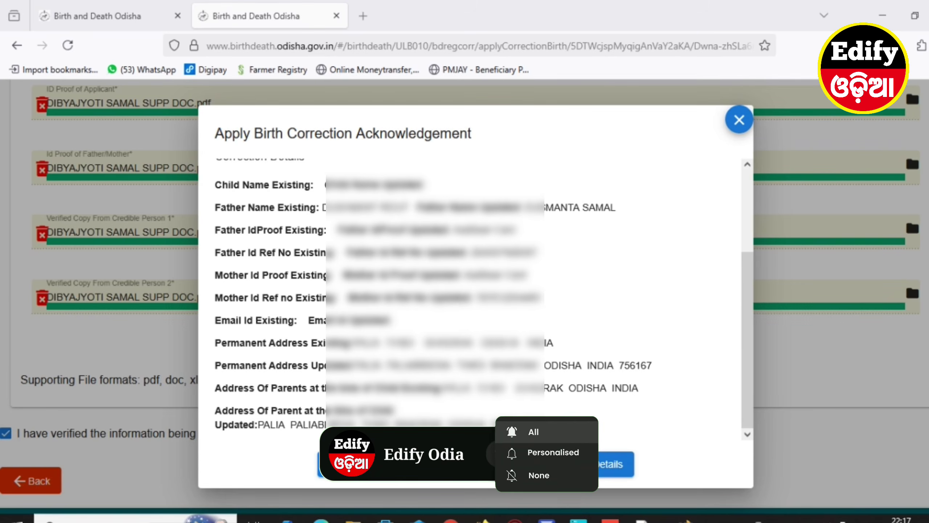
left_click(479, 464)
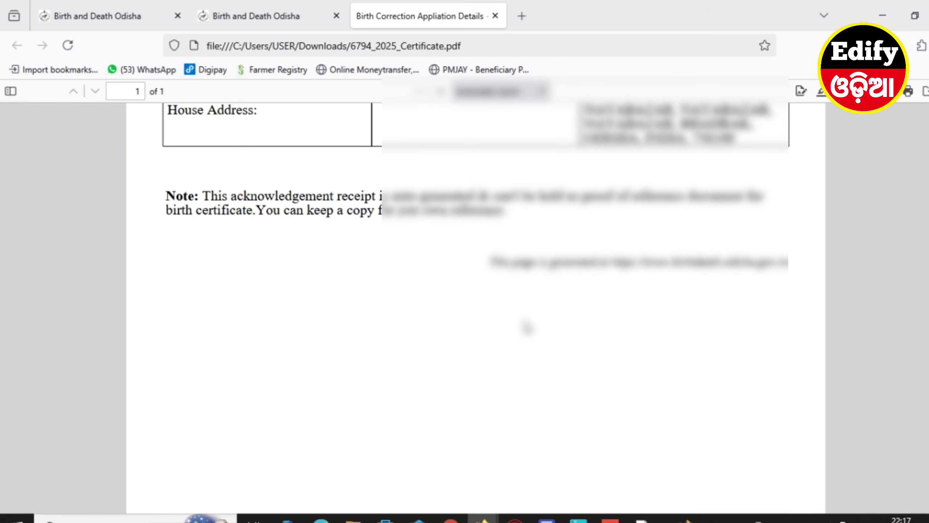
scroll(527, 327, "up", 2)
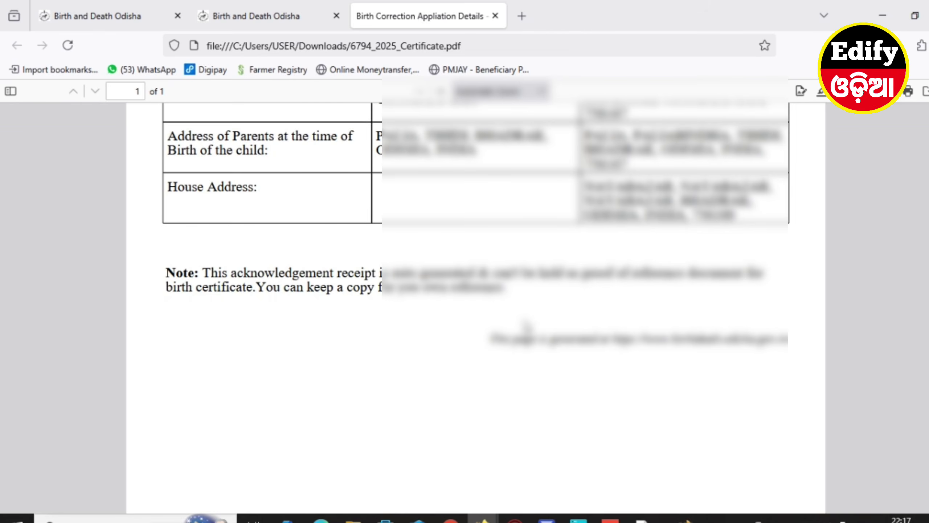
scroll(526, 324, "up", 10)
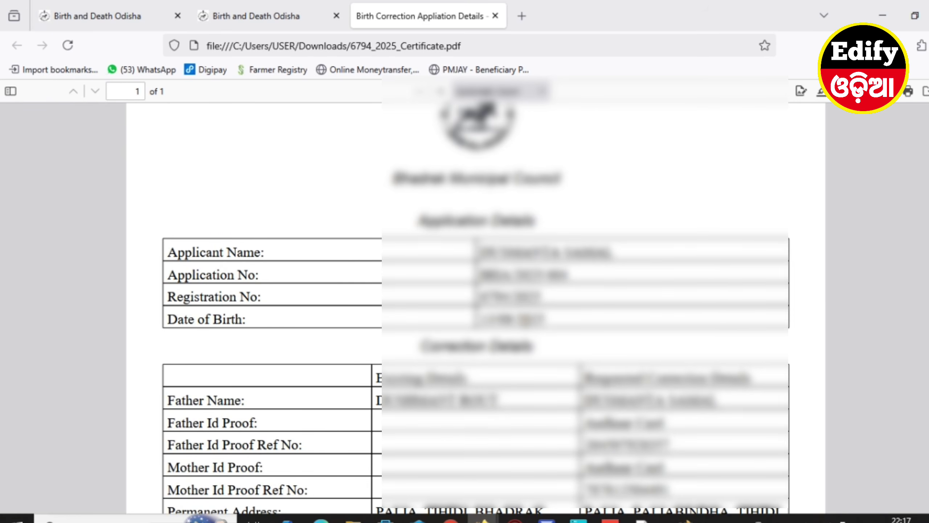